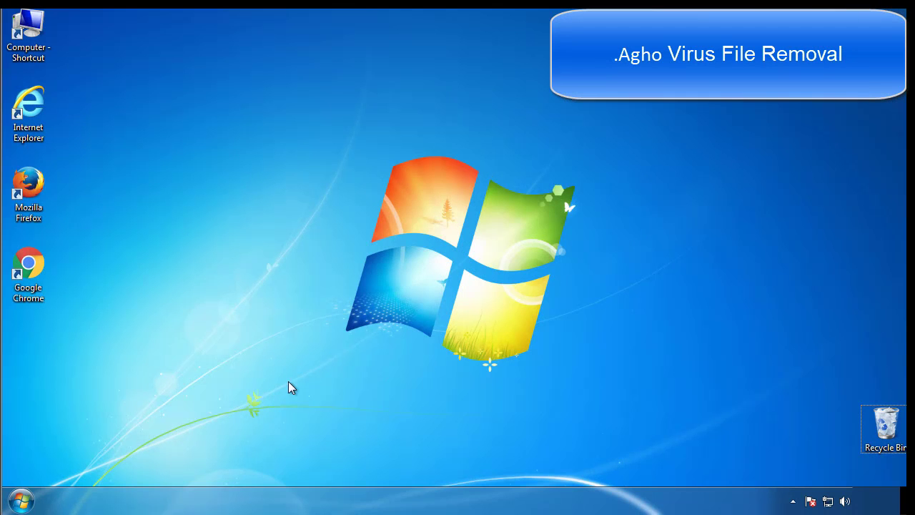
# - Enable Safe boot (Minimal) in msconfig's Boot settings and restart Windows
pyautogui.click(22, 501)
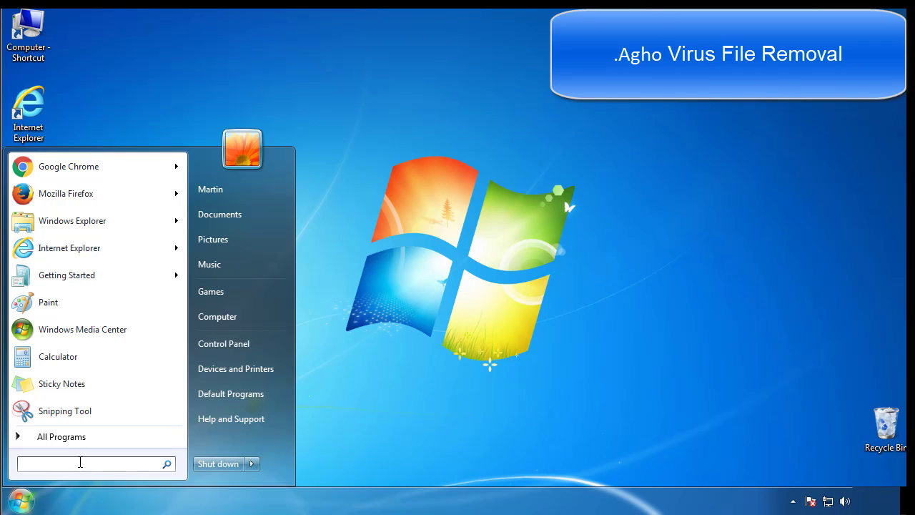
pyautogui.write('mscon')
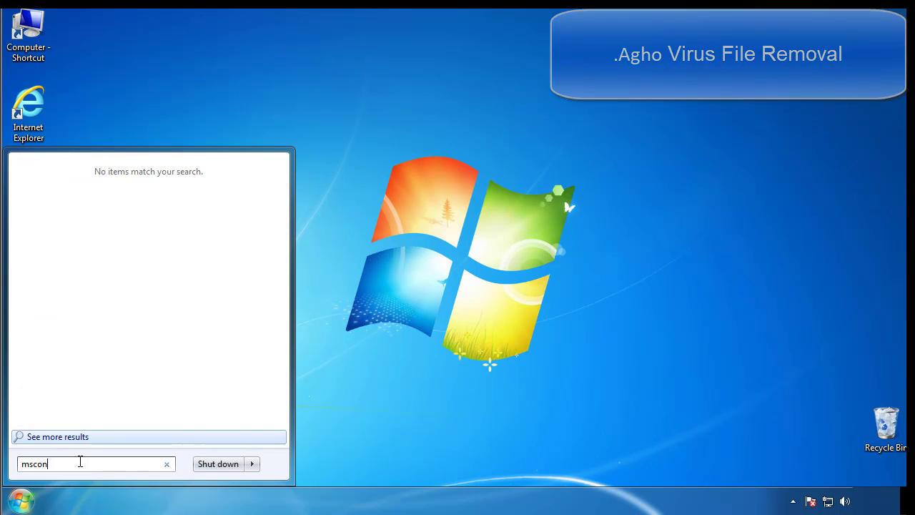
pyautogui.write('fig')
pyautogui.press('Return')
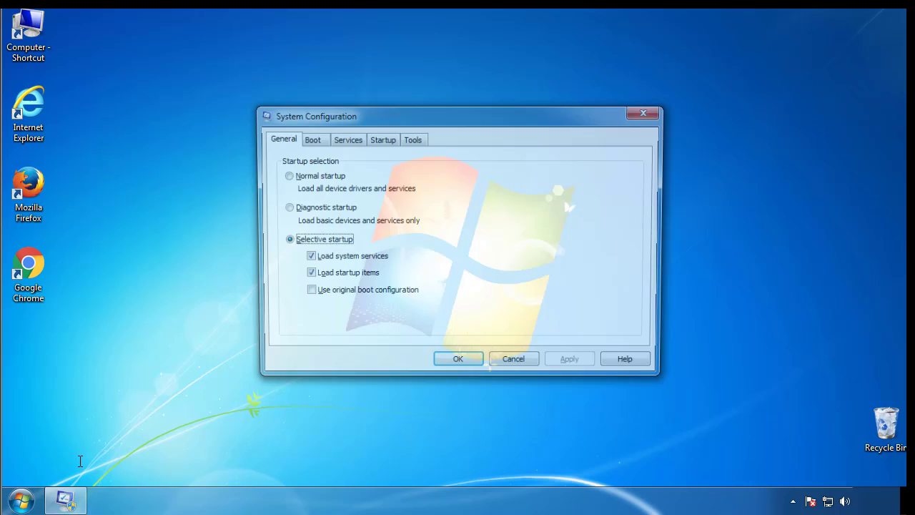
pyautogui.click(309, 139)
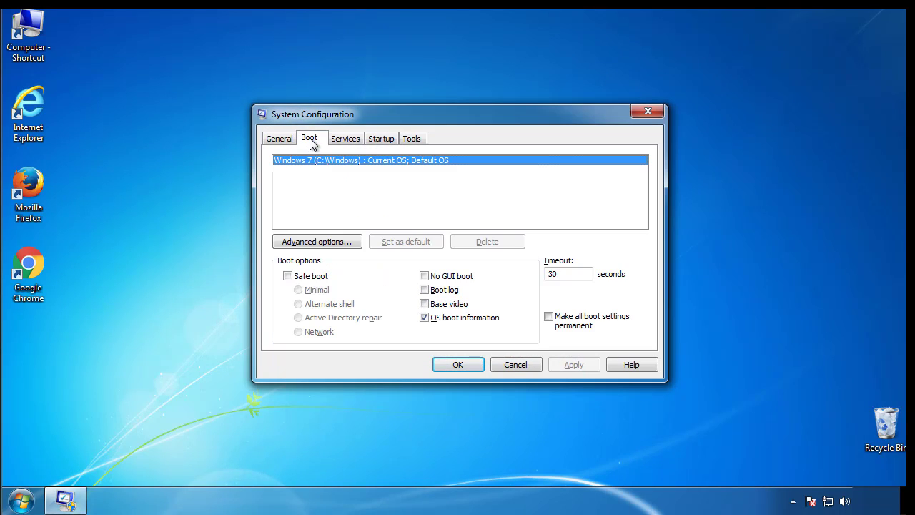
pyautogui.click(287, 276)
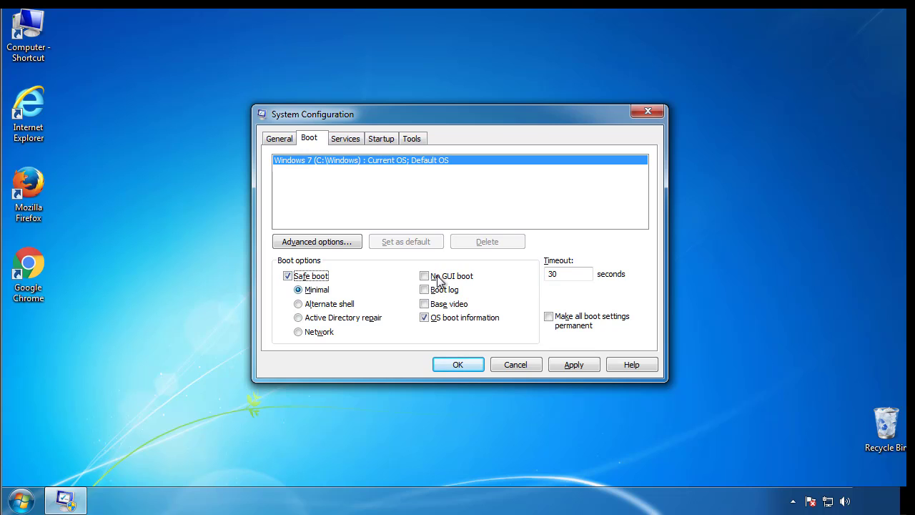
pyautogui.click(464, 364)
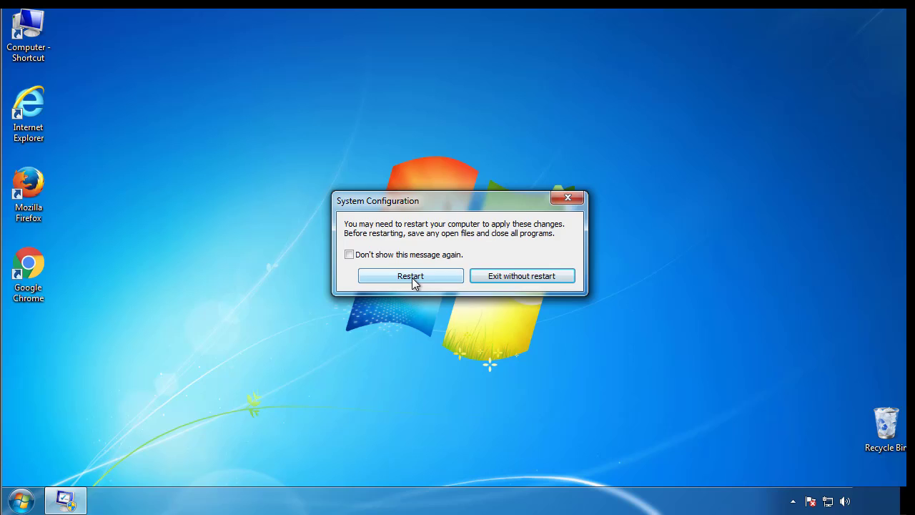
pyautogui.click(412, 278)
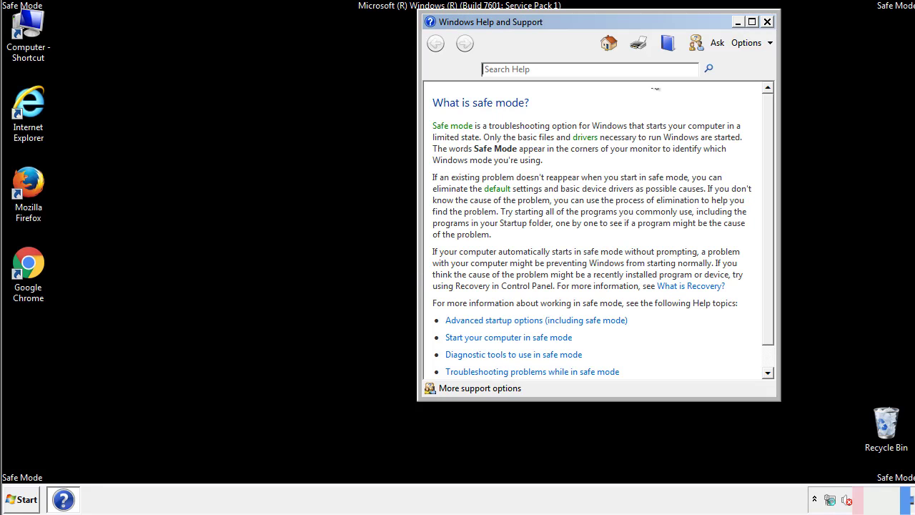
# - Close Safe Mode help and set Folder Options to show hidden files, folders and drives
pyautogui.click(768, 22)
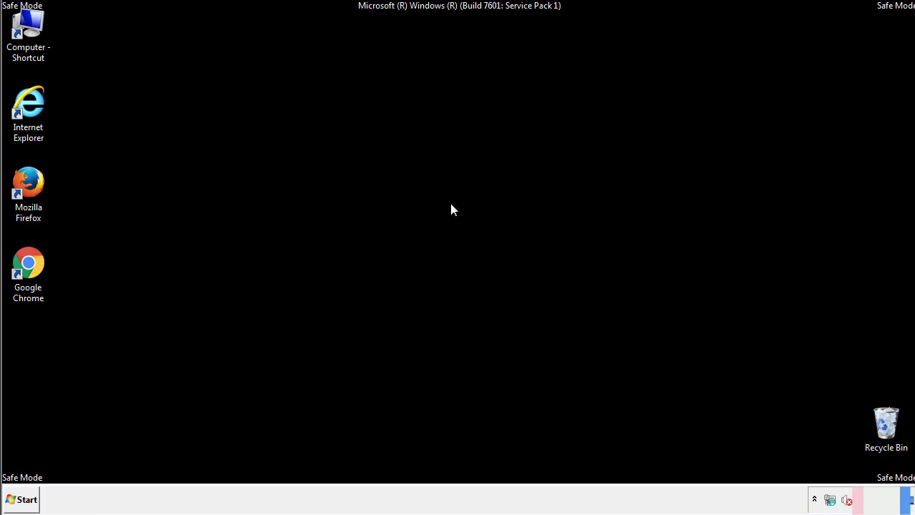
pyautogui.click(29, 498)
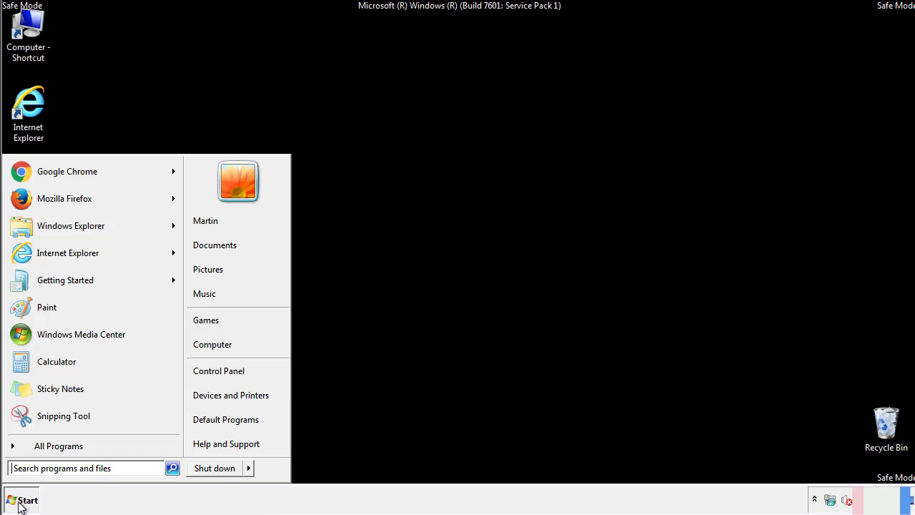
pyautogui.click(230, 366)
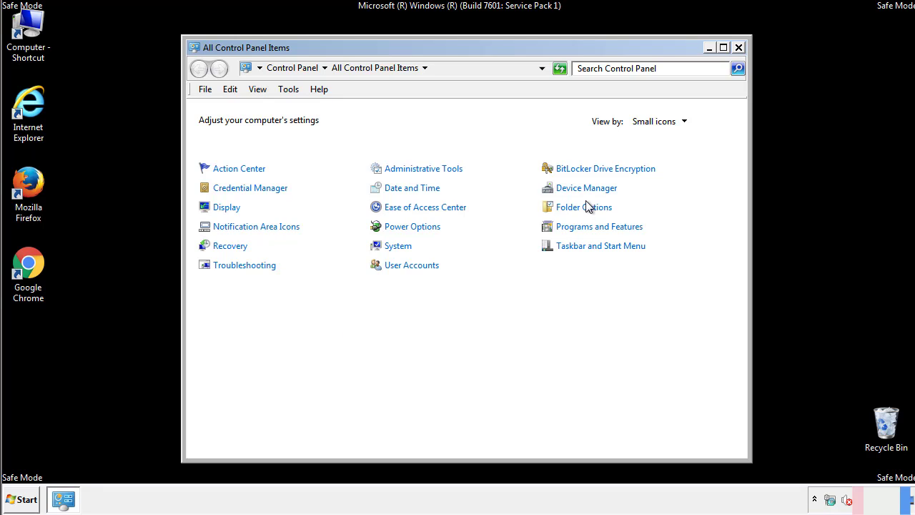
pyautogui.click(587, 209)
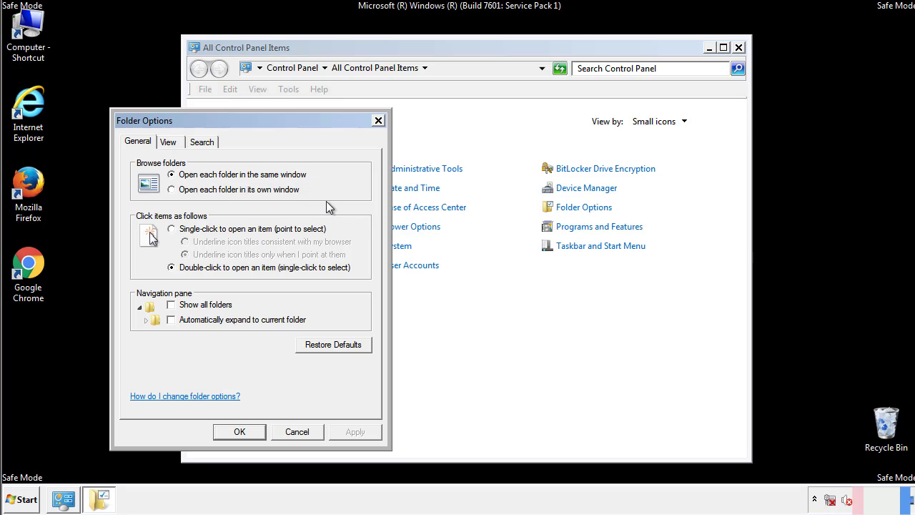
pyautogui.click(171, 145)
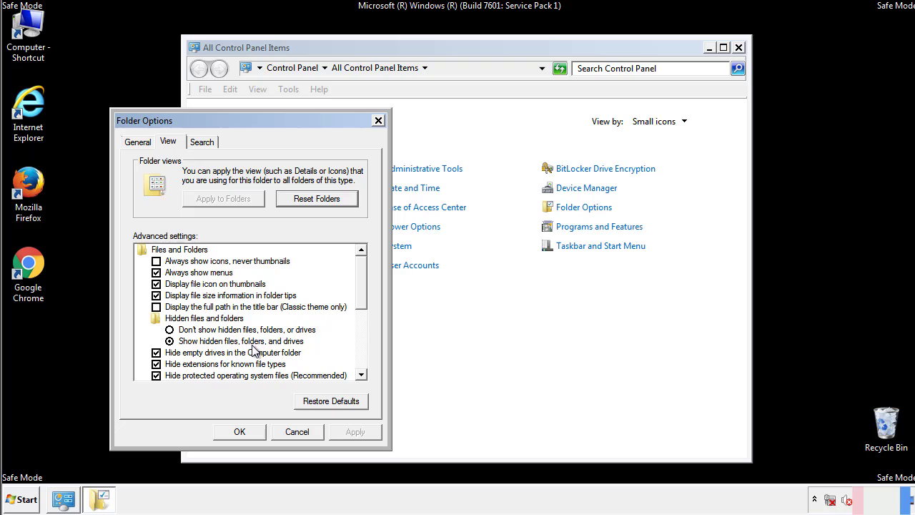
pyautogui.click(247, 430)
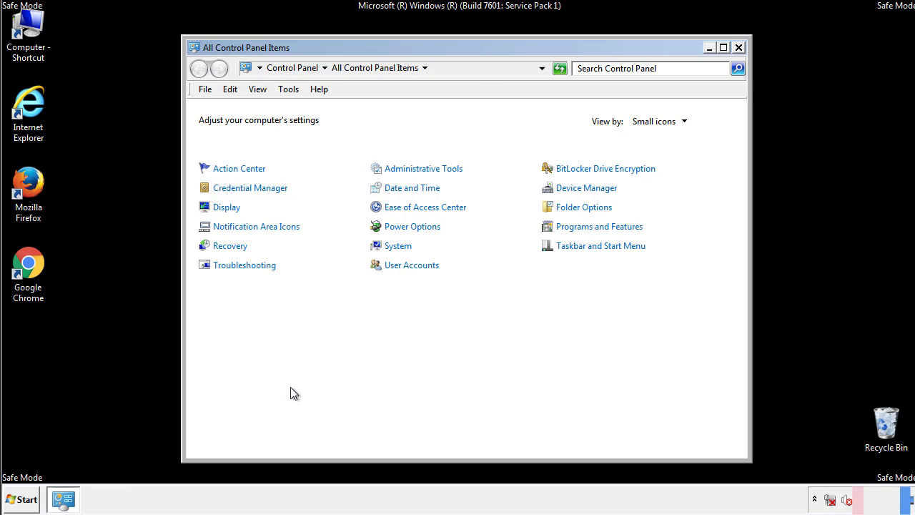
pyautogui.click(738, 47)
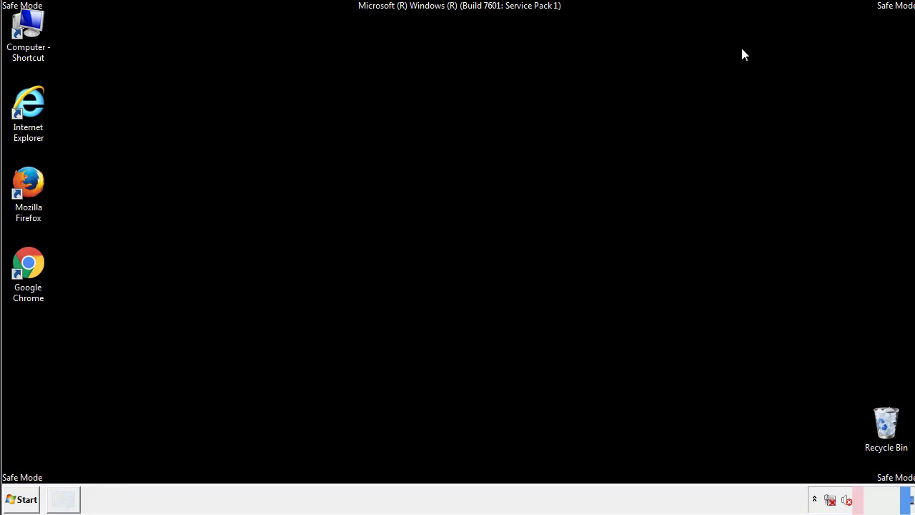
# - Browse from Computer into Local Disk (C:) and the Windows folder
pyautogui.doubleClick(37, 25)
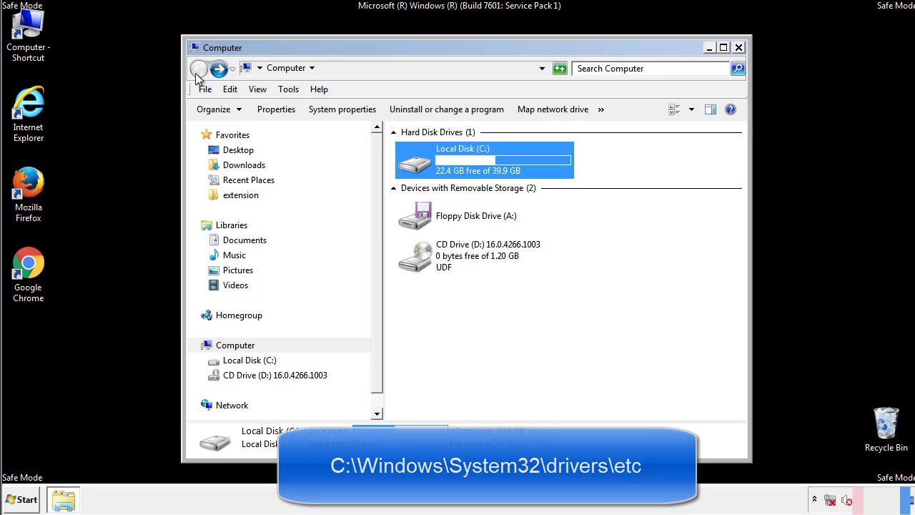
pyautogui.doubleClick(421, 164)
pyautogui.click(419, 263)
pyautogui.doubleClick(418, 262)
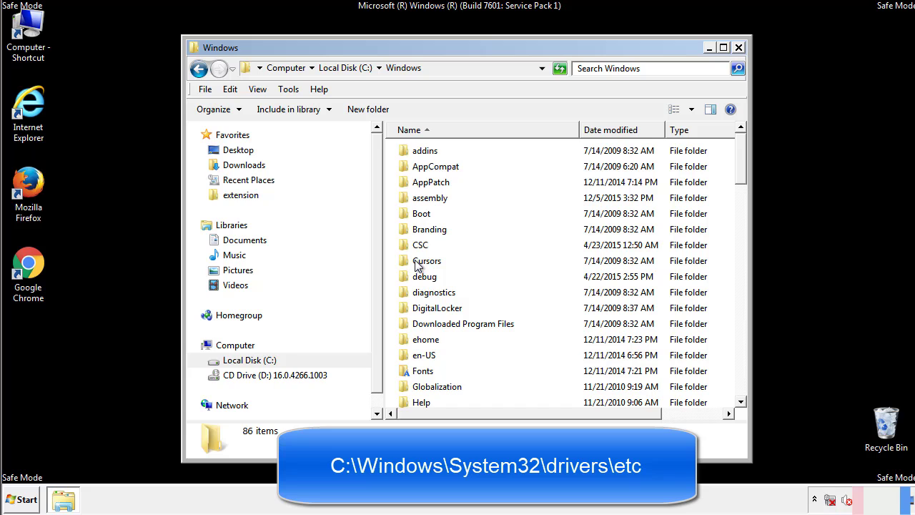
pyautogui.scroll(-2, 422, 322)
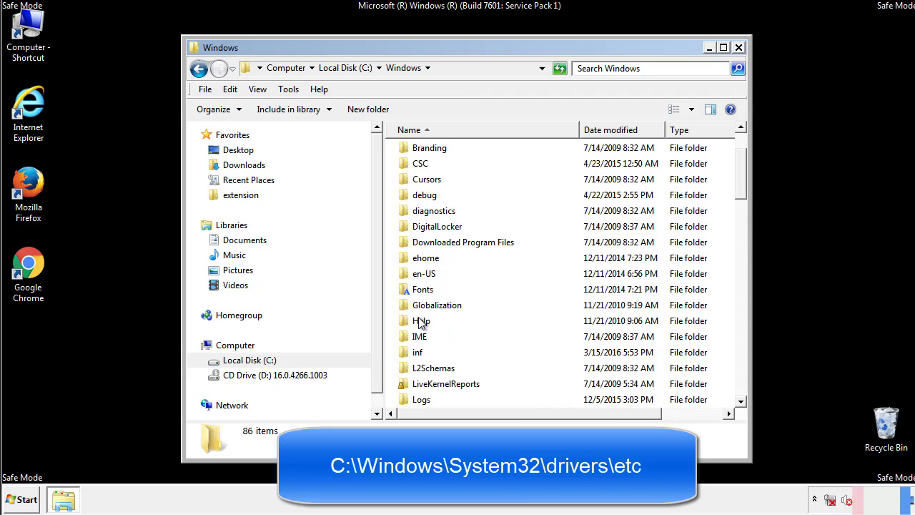
pyautogui.scroll(-2, 422, 322)
pyautogui.scroll(-2, 422, 322)
pyautogui.scroll(-3, 422, 323)
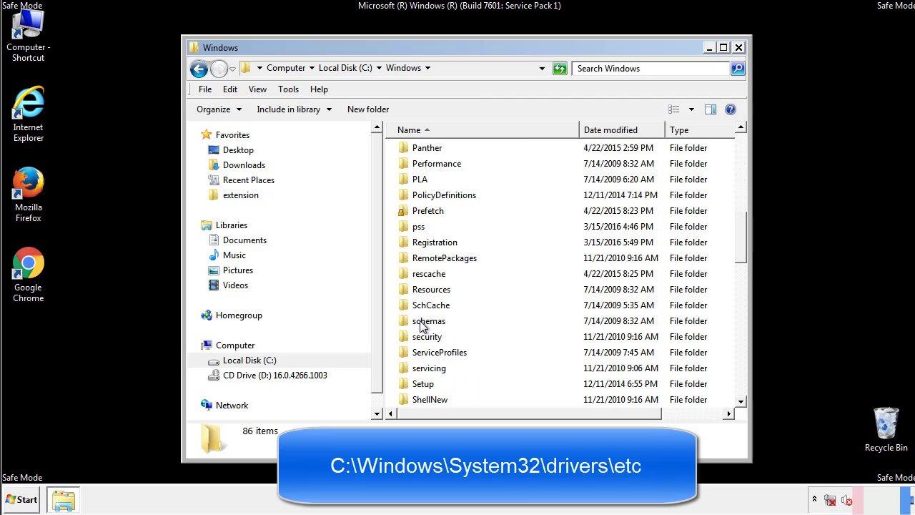
pyautogui.scroll(-2, 422, 322)
# - Go through System32\drivers\etc and open the hosts file with Notepad
pyautogui.doubleClick(434, 365)
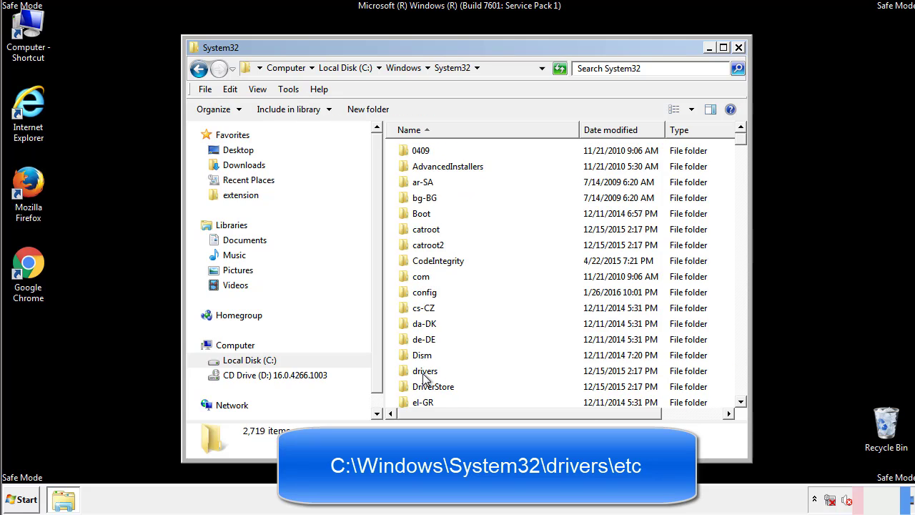
pyautogui.doubleClick(425, 372)
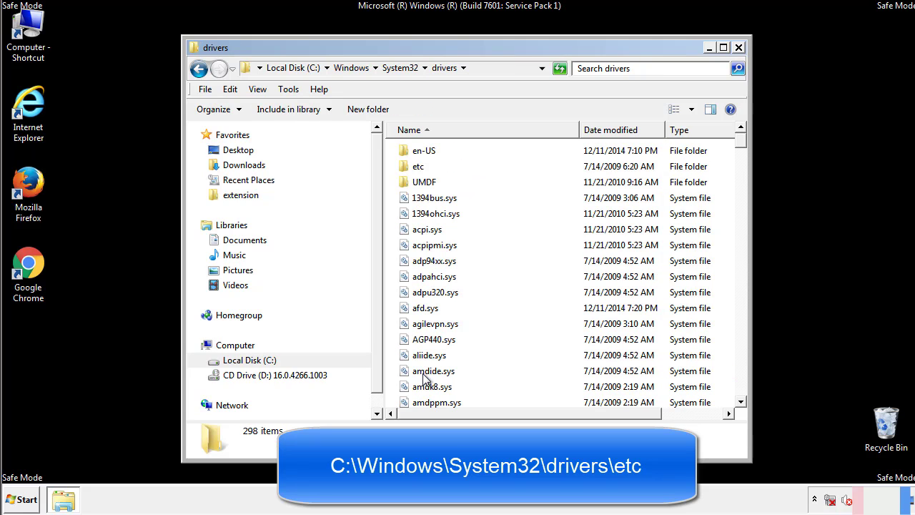
pyautogui.doubleClick(413, 170)
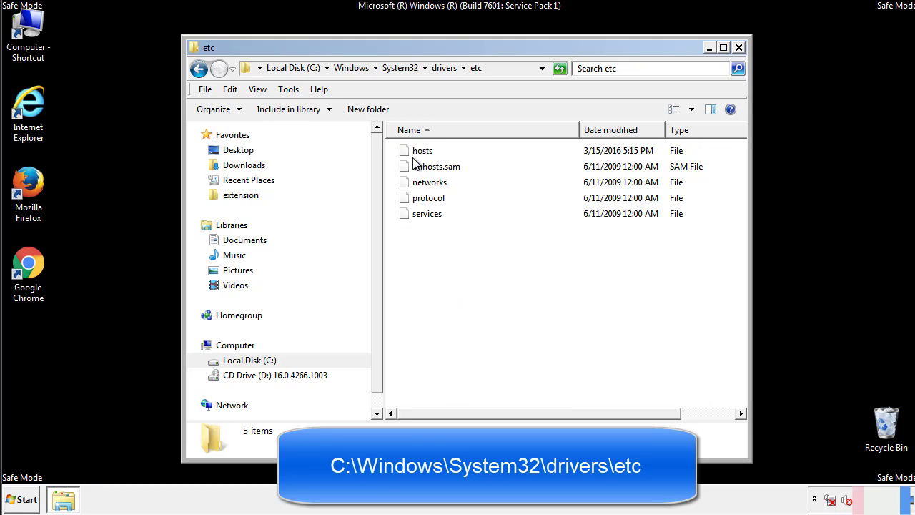
pyautogui.doubleClick(417, 152)
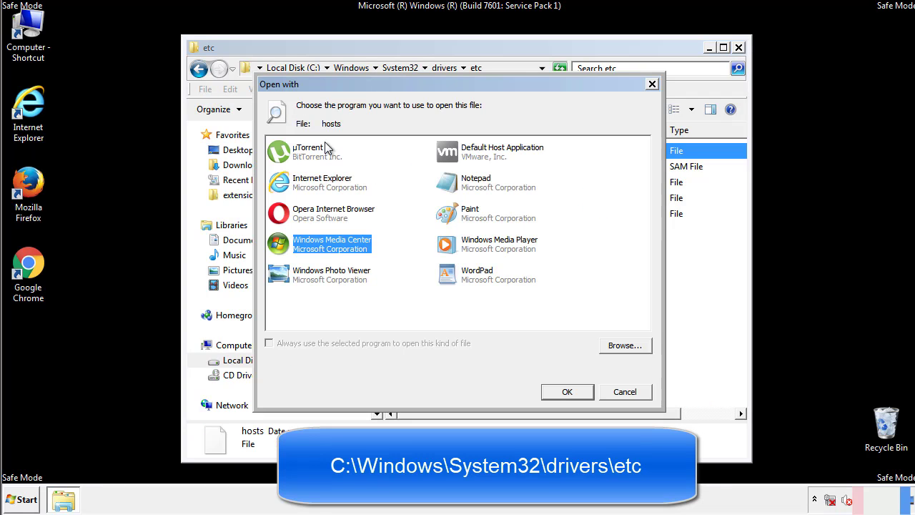
pyautogui.click(462, 187)
# - Delete the four custom host entries from hosts and save the file
pyautogui.click(566, 392)
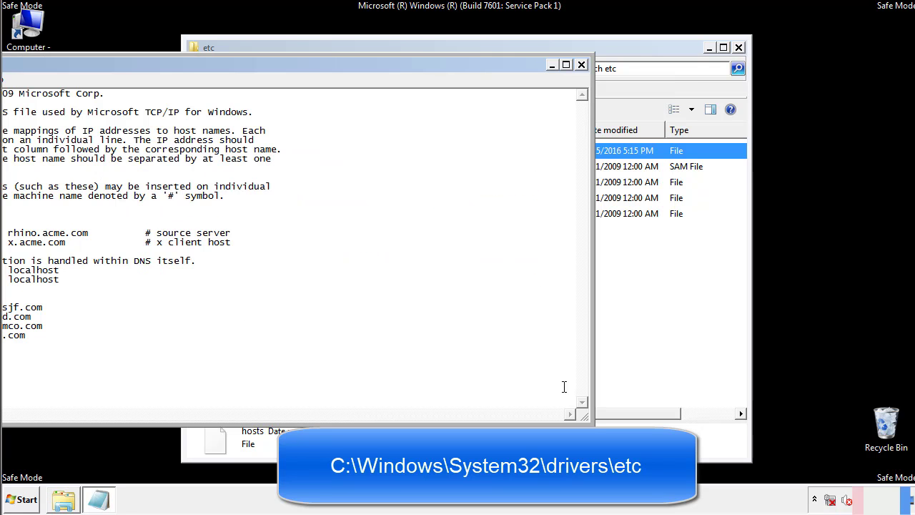
pyautogui.moveTo(374, 65); pyautogui.dragTo(583, 78)
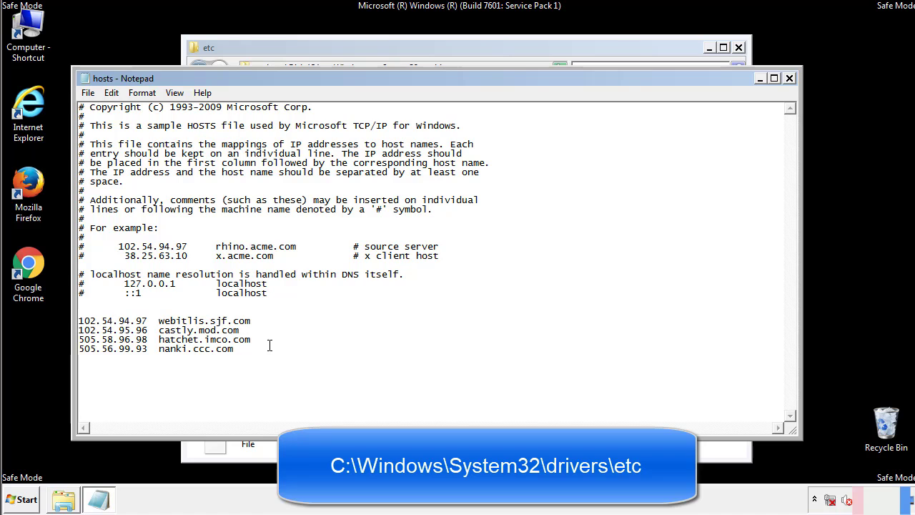
pyautogui.moveTo(256, 350); pyautogui.dragTo(77, 318)
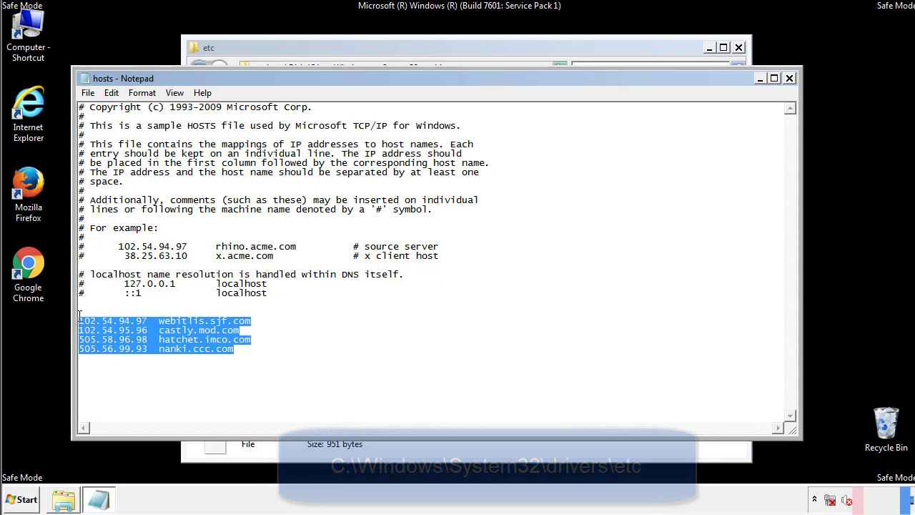
pyautogui.press('Delete')
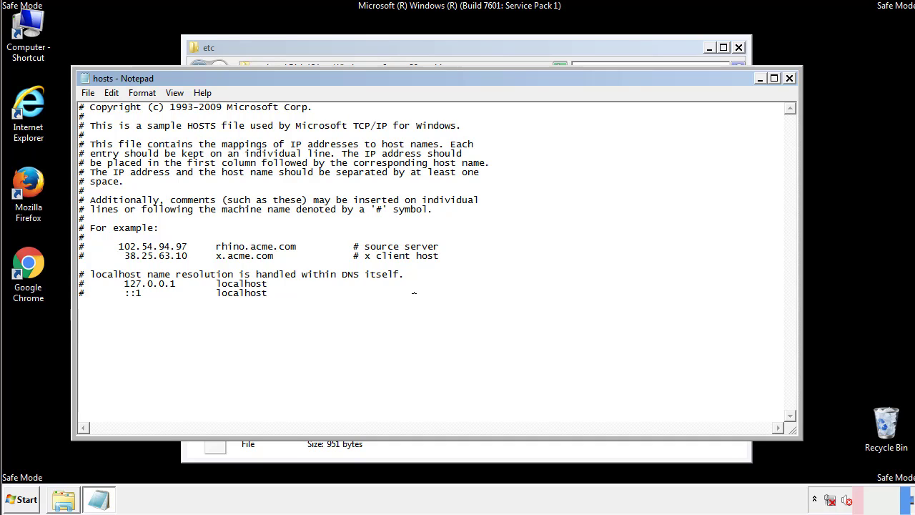
pyautogui.click(790, 79)
pyautogui.click(405, 261)
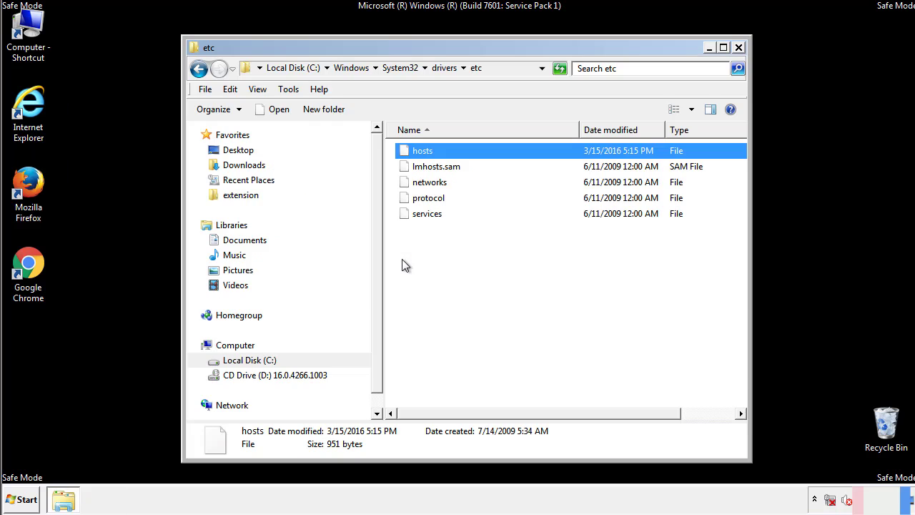
# - Close the etc folder and open the Startup folder from All Programs
pyautogui.click(739, 48)
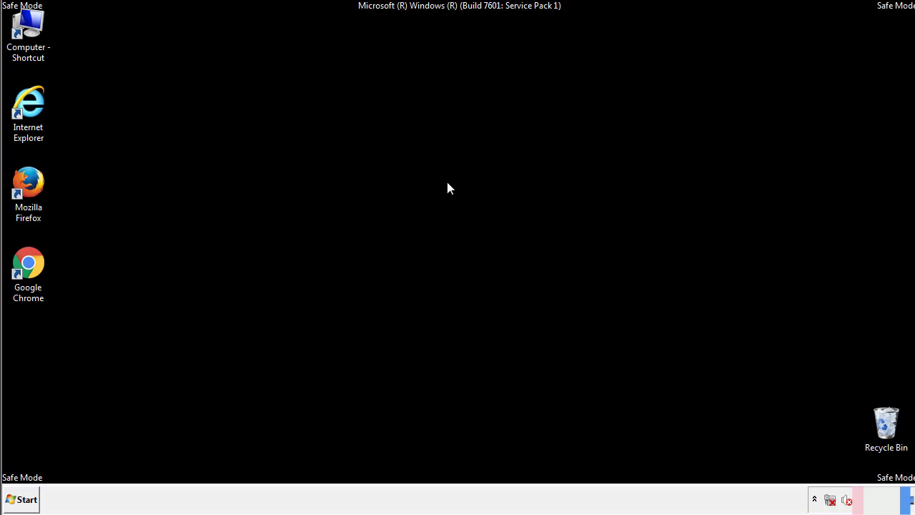
pyautogui.click(24, 500)
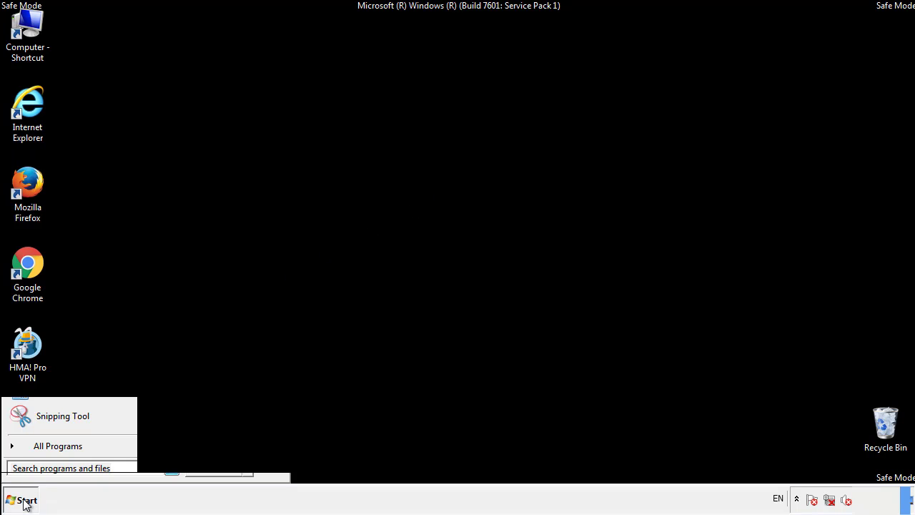
pyautogui.click(40, 448)
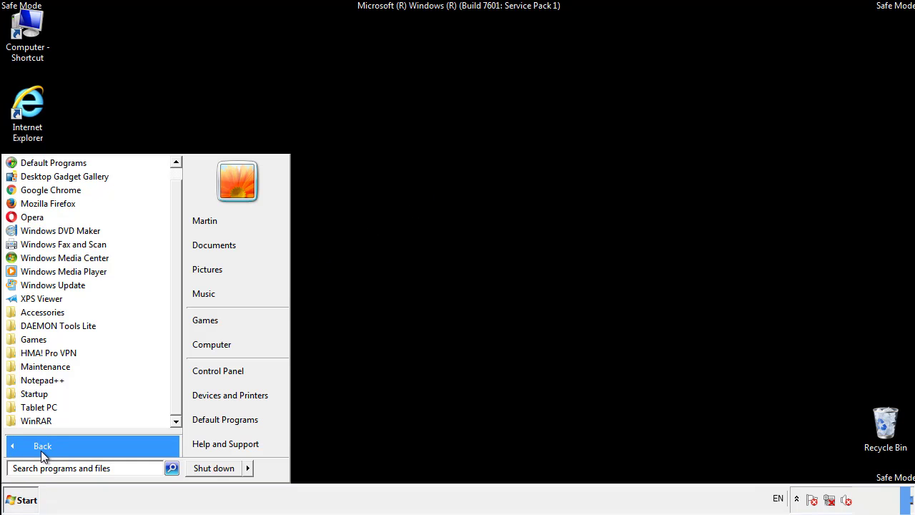
pyautogui.rightClick(39, 393)
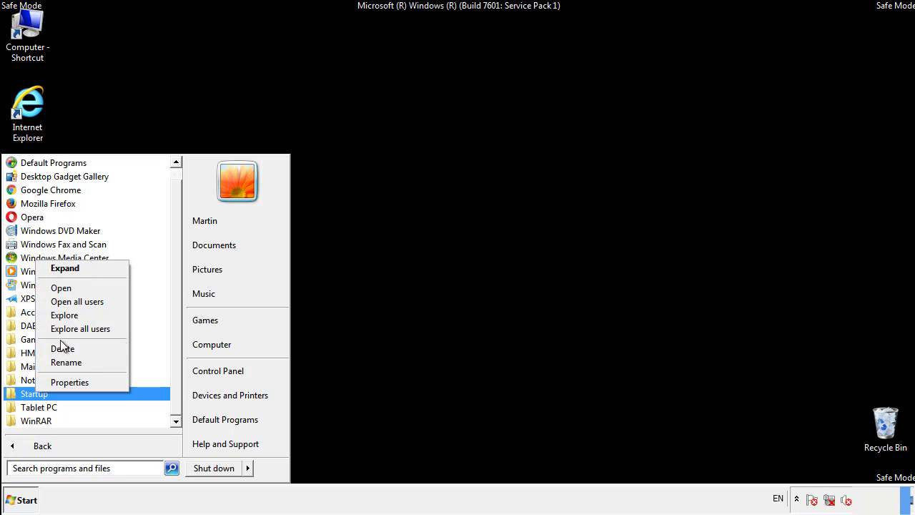
pyautogui.click(70, 288)
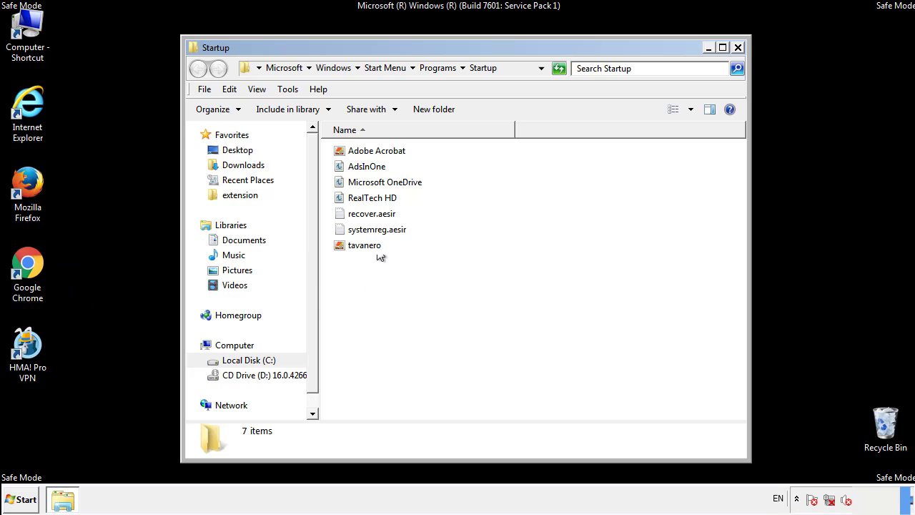
# - Delete AdsInOne, recover.aesir, systemreg.aesir and tavanero from Startup, then close the folder
pyautogui.click(371, 166)
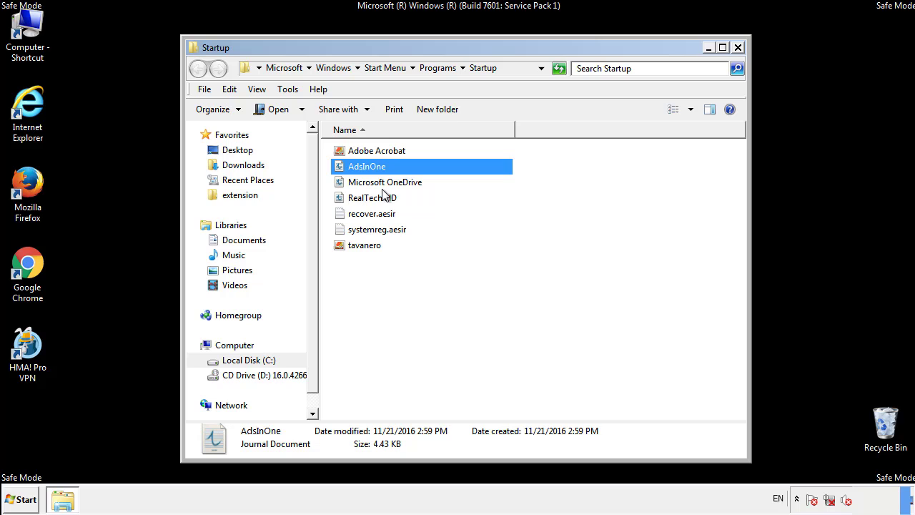
pyautogui.keyDown('ctrl'); pyautogui.click(372, 215); pyautogui.keyUp('ctrl')
pyautogui.keyDown('ctrl'); pyautogui.click(377, 230); pyautogui.keyUp('ctrl')
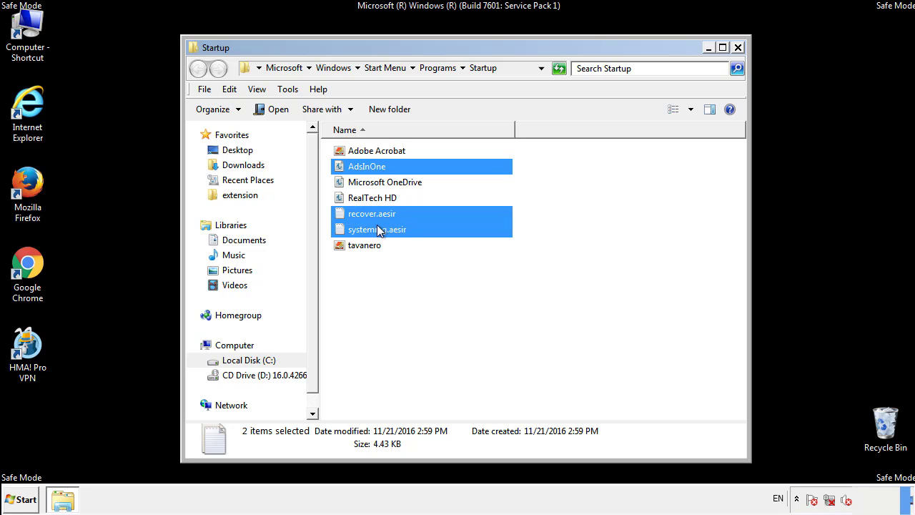
pyautogui.keyDown('ctrl'); pyautogui.click(365, 246); pyautogui.keyUp('ctrl')
pyautogui.rightClick(362, 246)
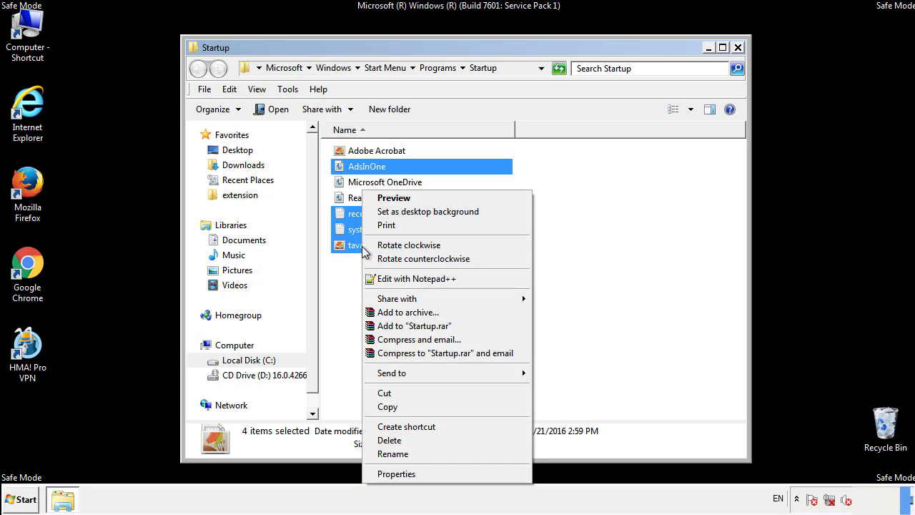
pyautogui.click(386, 440)
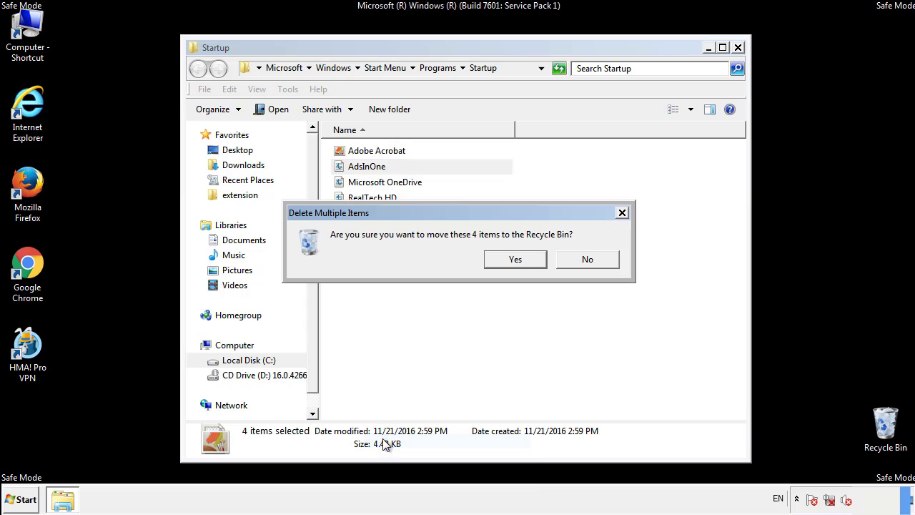
pyautogui.click(511, 261)
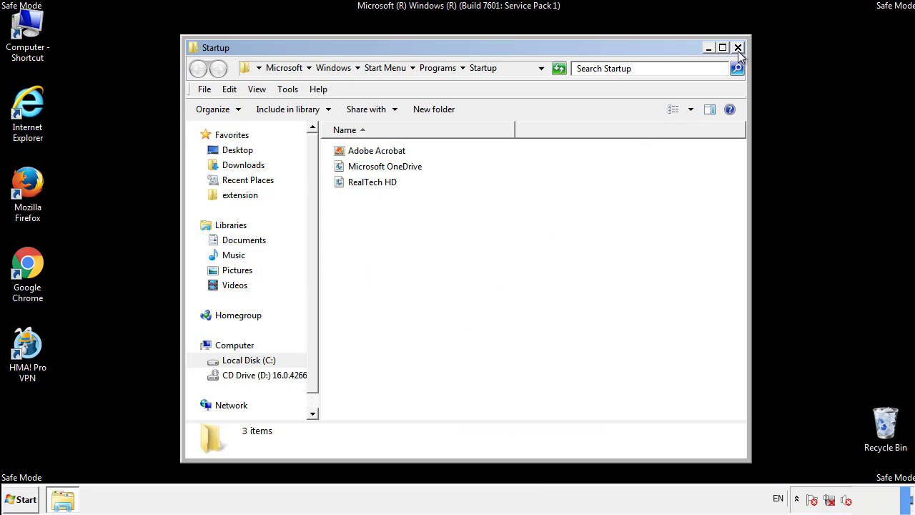
pyautogui.click(740, 53)
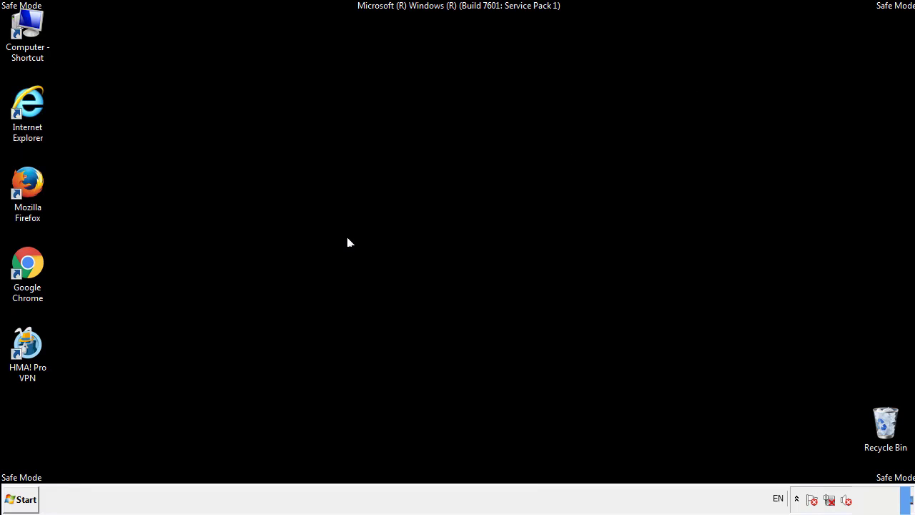
# - Launch regedit and expand HKEY_LOCAL_MACHINE\SOFTWARE
pyautogui.click(22, 506)
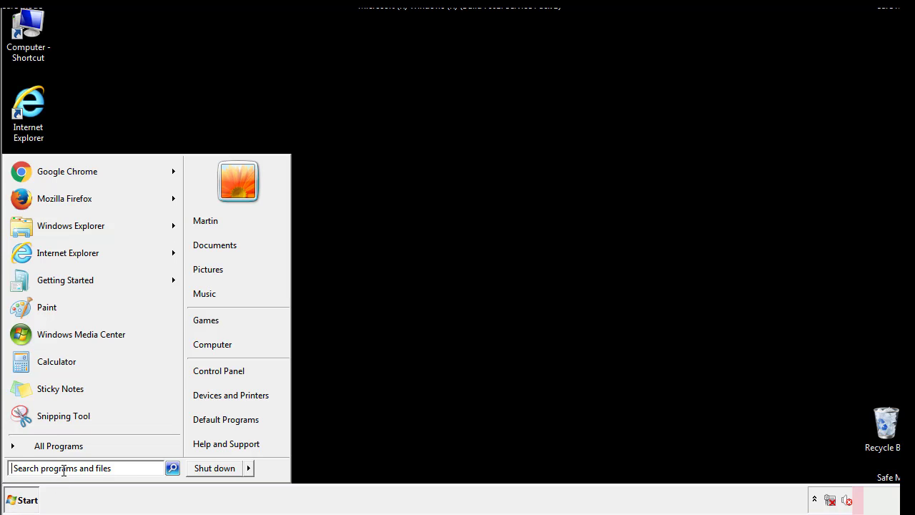
pyautogui.write('reged')
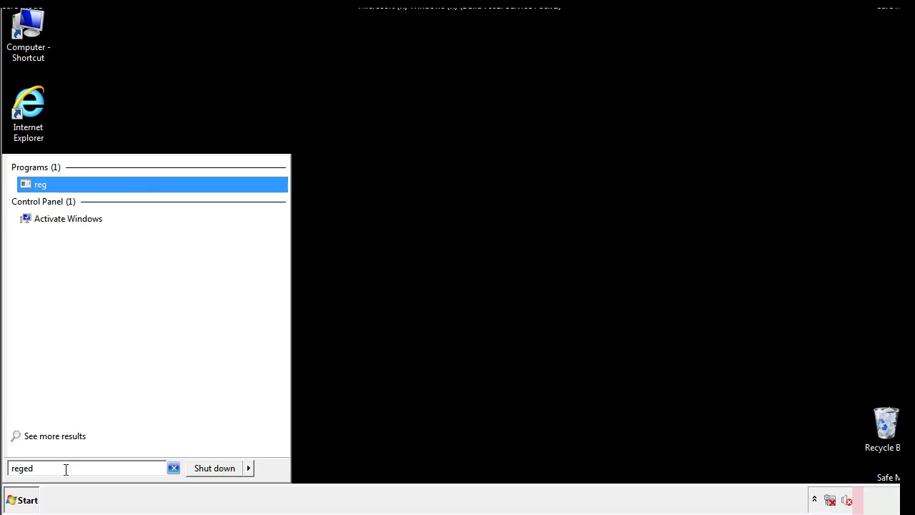
pyautogui.write('it')
pyautogui.press('Return')
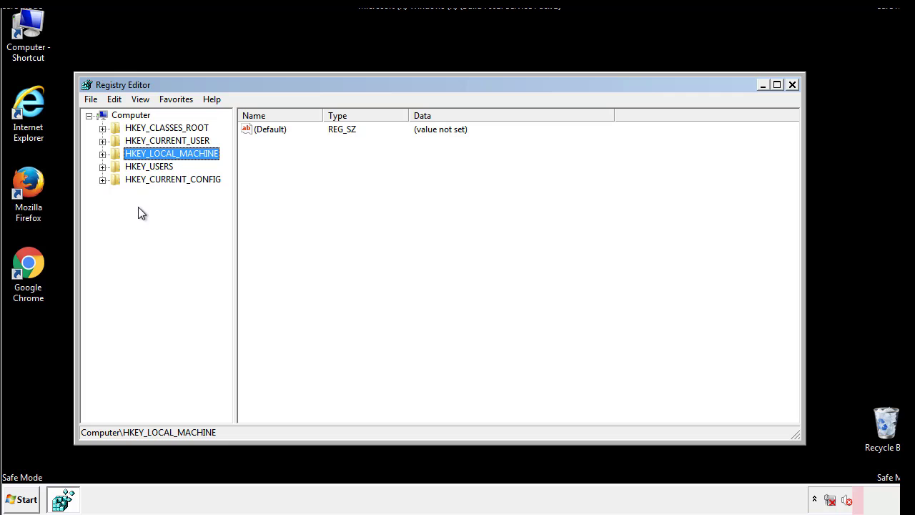
pyautogui.click(102, 154)
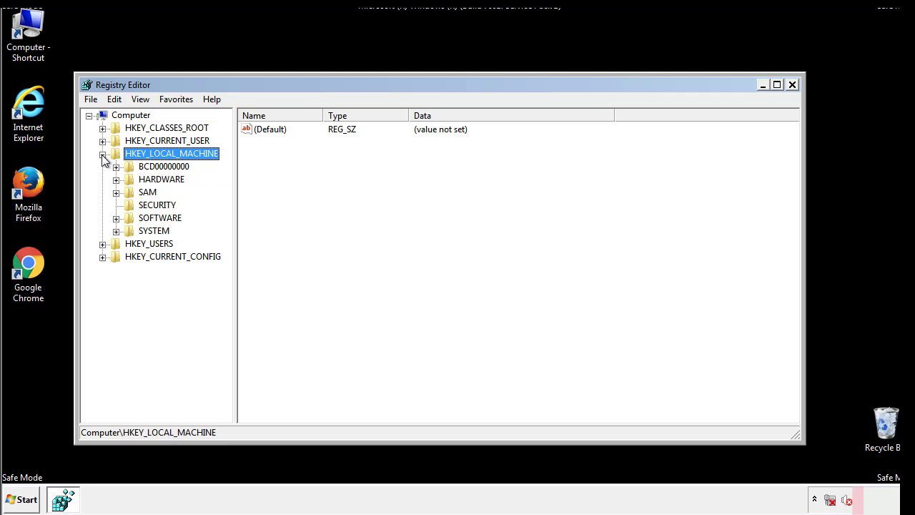
pyautogui.click(116, 218)
pyautogui.moveTo(225, 211); pyautogui.dragTo(227, 237)
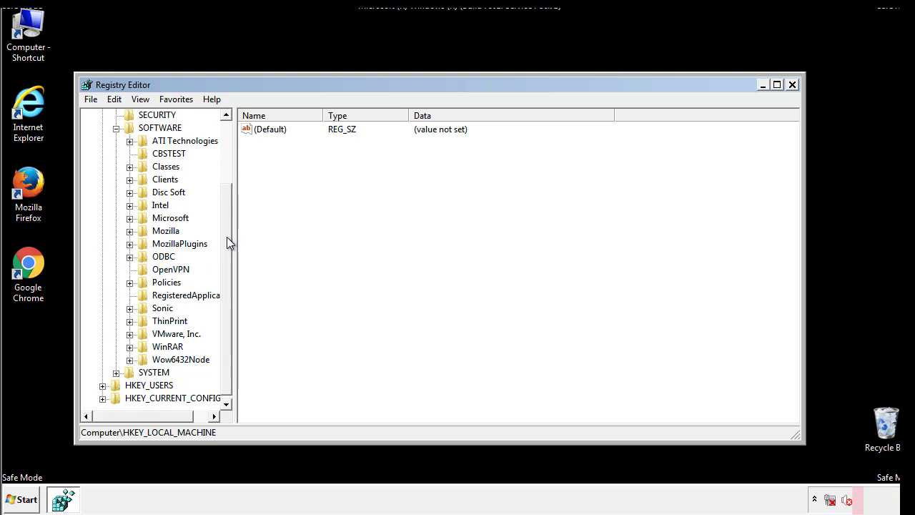
# - Drill through Microsoft\Windows\CurrentVersion and select the Run key
pyautogui.click(129, 219)
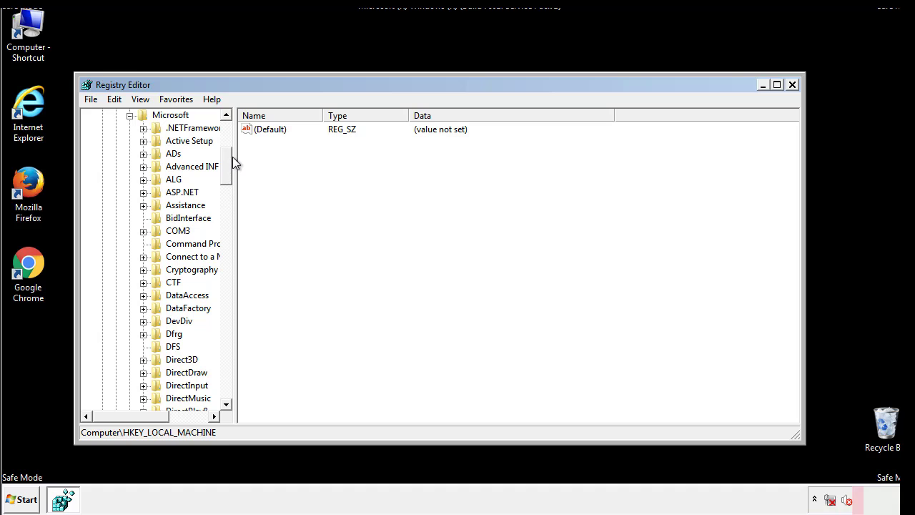
pyautogui.moveTo(225, 176); pyautogui.dragTo(227, 372)
pyautogui.click(143, 219)
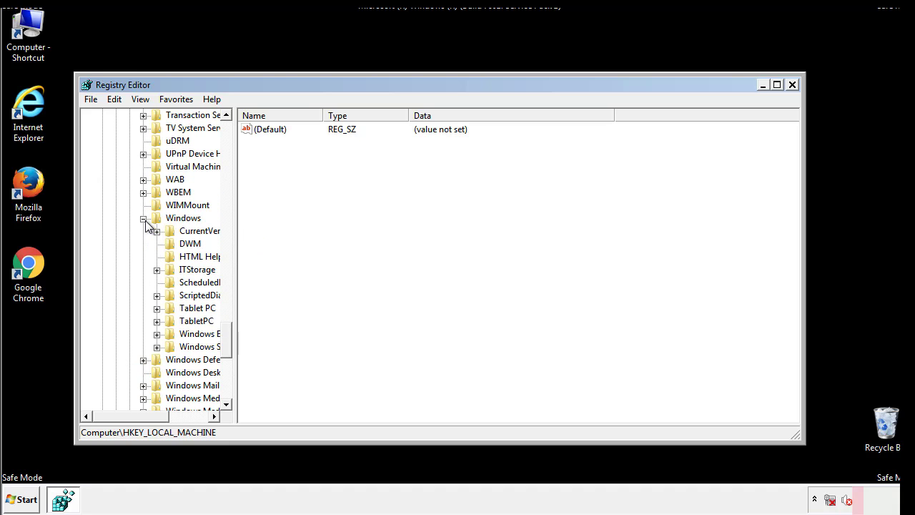
pyautogui.moveTo(128, 417); pyautogui.dragTo(146, 418)
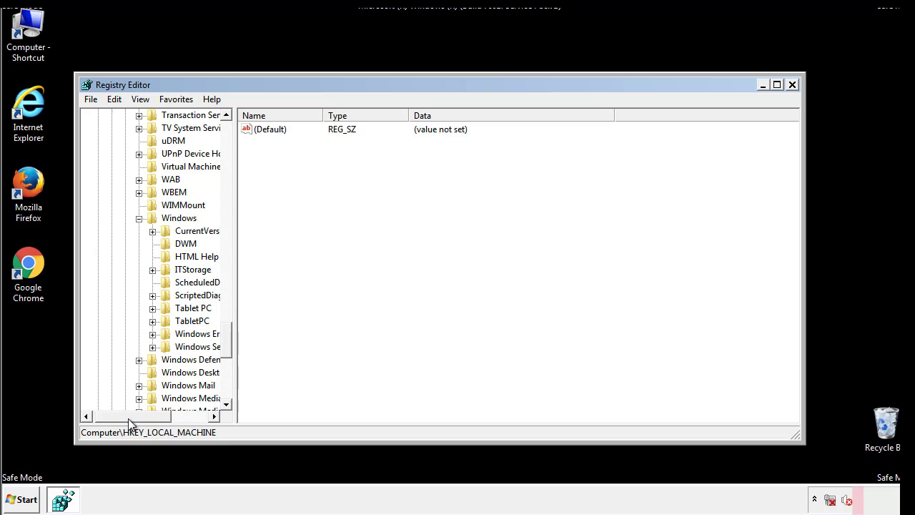
pyautogui.click(118, 231)
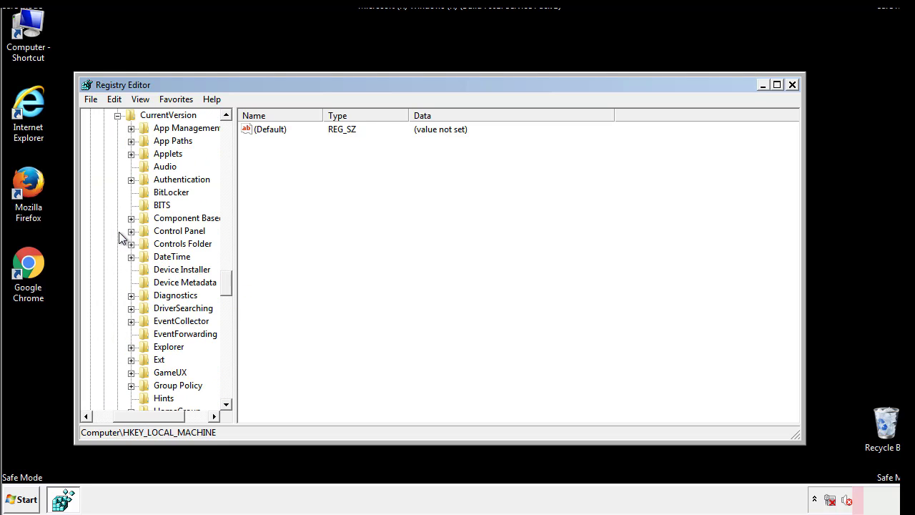
pyautogui.moveTo(231, 285); pyautogui.dragTo(226, 331)
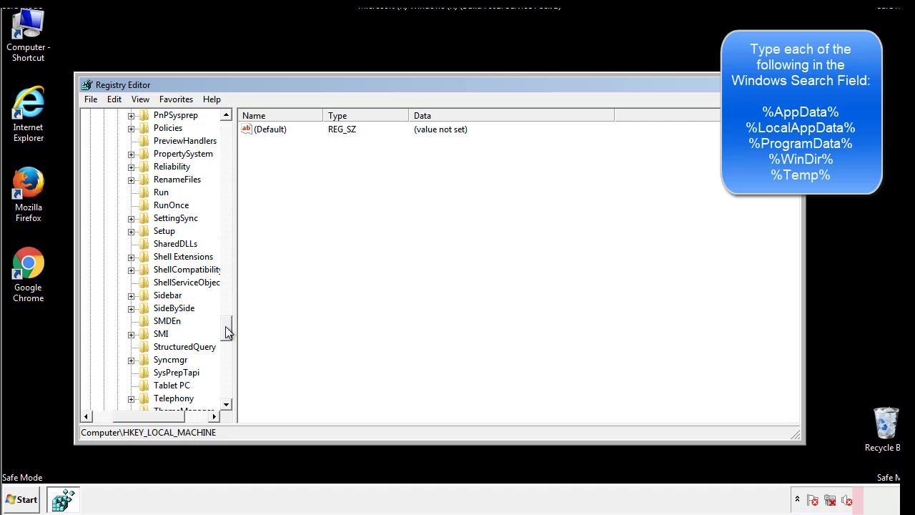
pyautogui.click(149, 193)
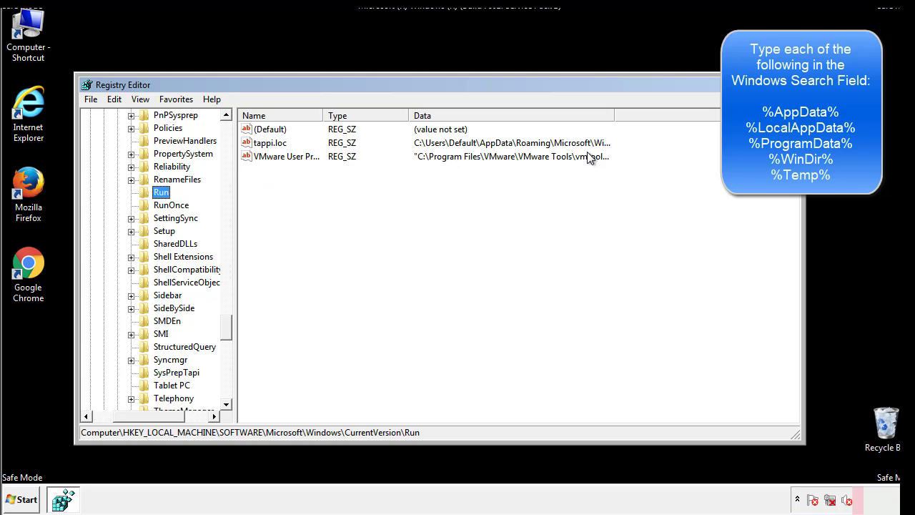
# - Delete the tappi.loc value from the HKLM Run key and scroll the tree back up
pyautogui.click(272, 148)
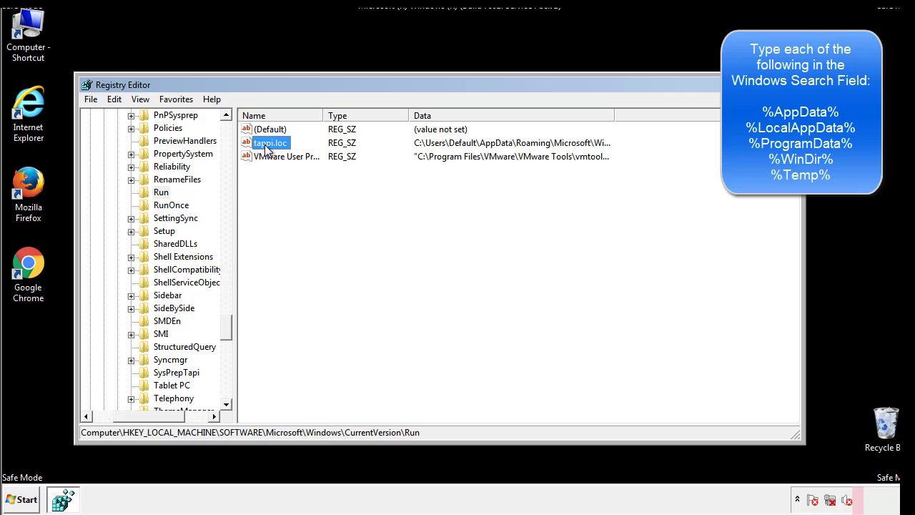
pyautogui.rightClick(264, 144)
pyautogui.click(286, 186)
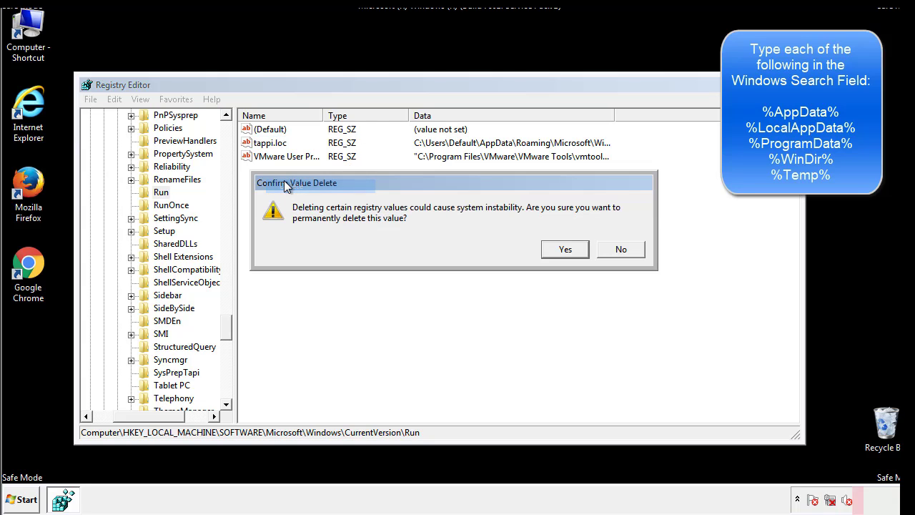
pyautogui.click(559, 250)
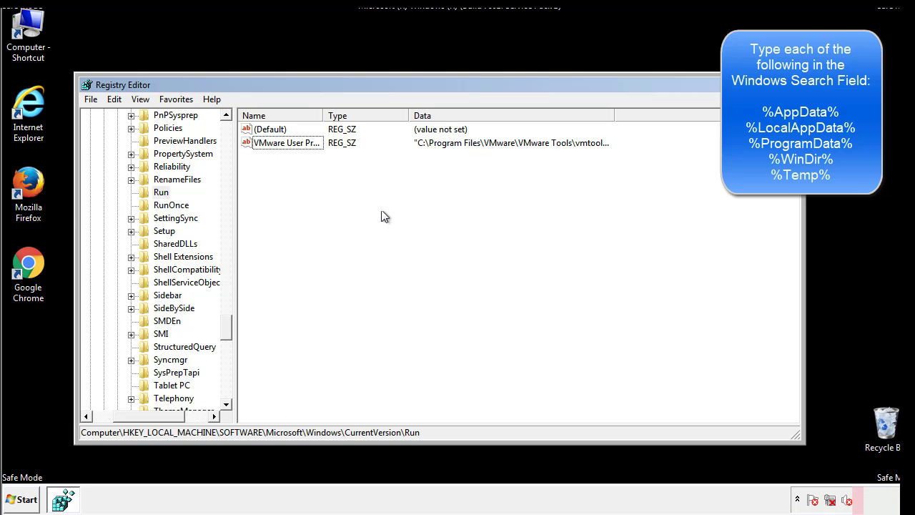
pyautogui.moveTo(227, 325); pyautogui.dragTo(227, 393)
pyautogui.moveTo(154, 419); pyautogui.dragTo(111, 425)
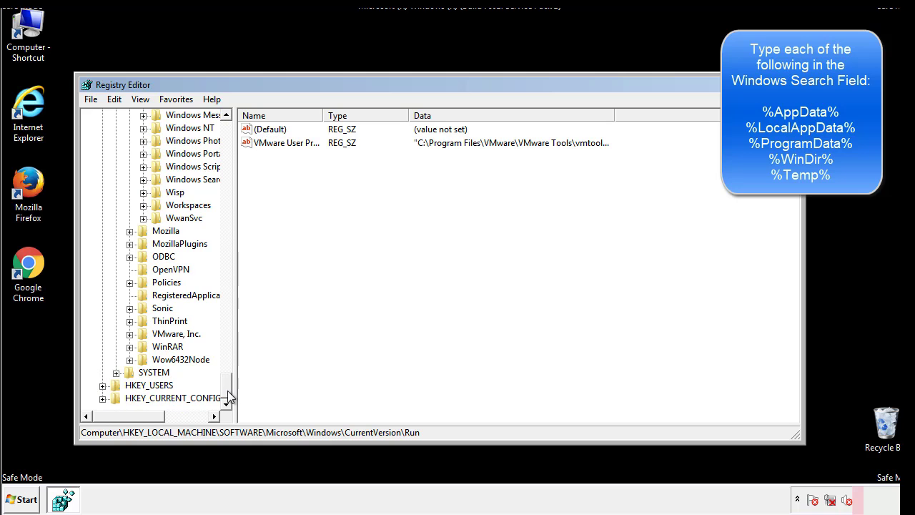
pyautogui.moveTo(226, 386); pyautogui.dragTo(233, 140)
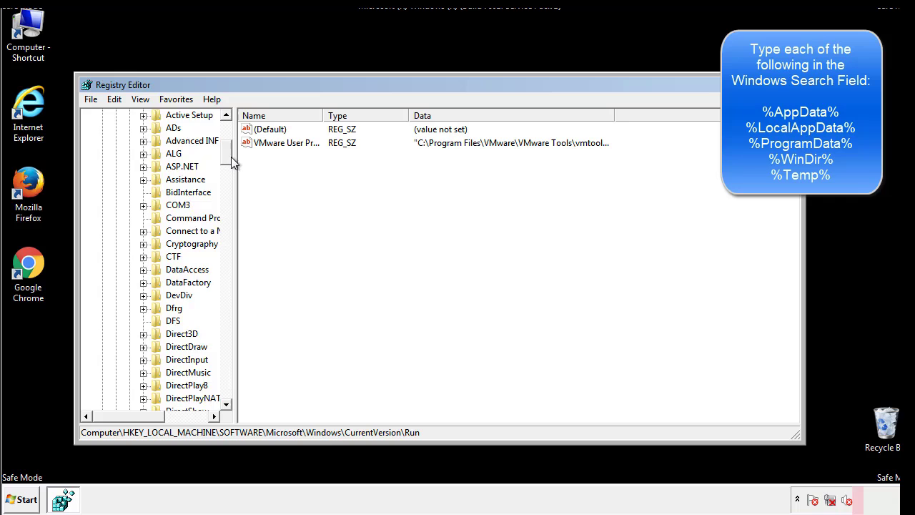
# - Collapse HKEY_LOCAL_MACHINE and expand HKEY_CURRENT_USER\Software\Microsoft
pyautogui.click(102, 153)
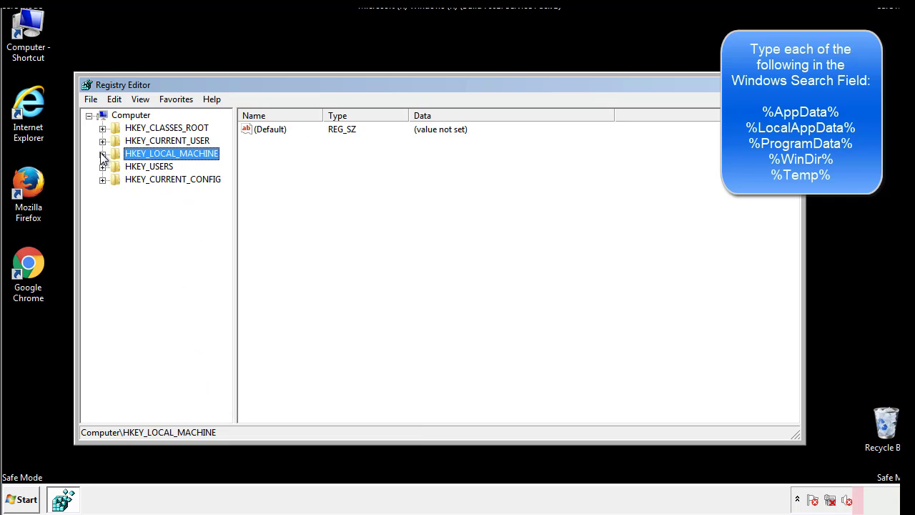
pyautogui.click(102, 141)
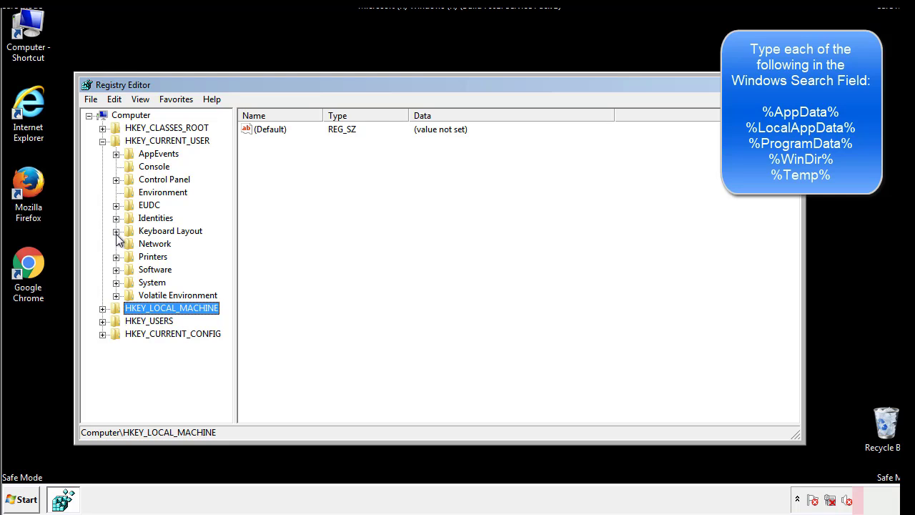
pyautogui.click(116, 270)
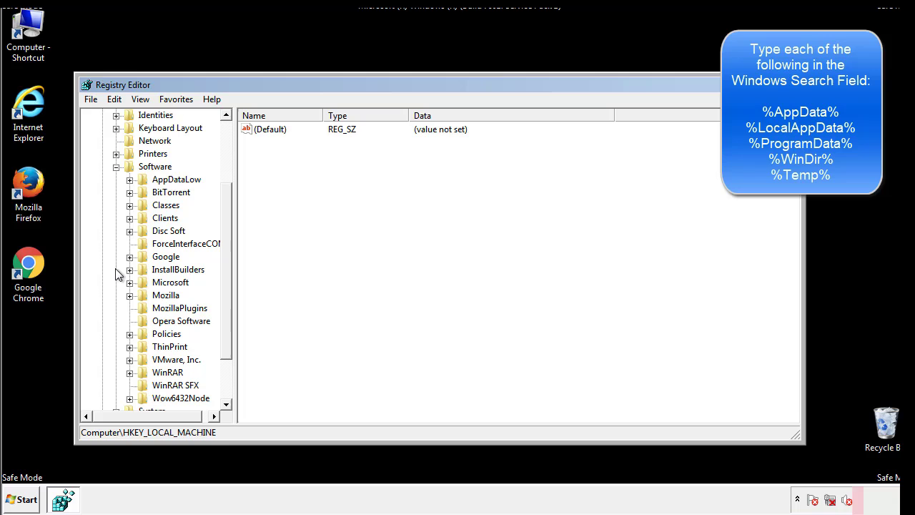
pyautogui.moveTo(225, 261); pyautogui.dragTo(228, 278)
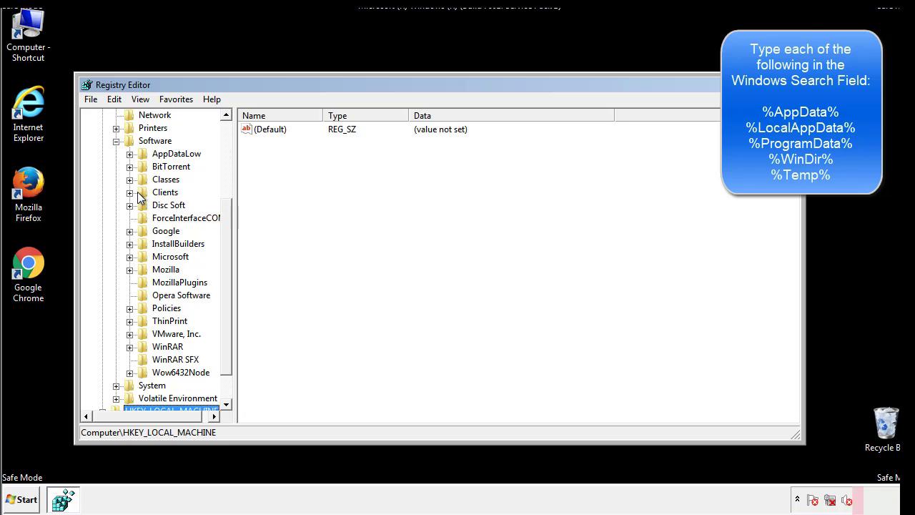
pyautogui.click(129, 257)
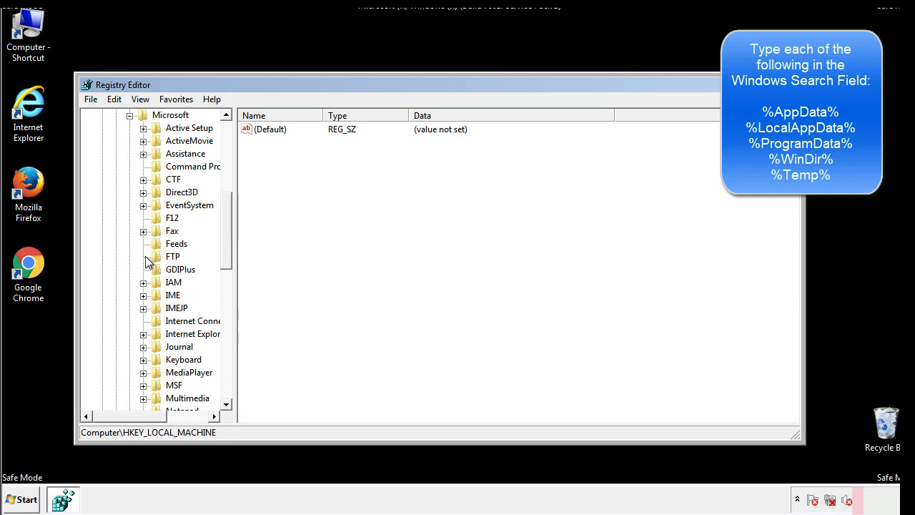
pyautogui.moveTo(225, 209); pyautogui.dragTo(227, 305)
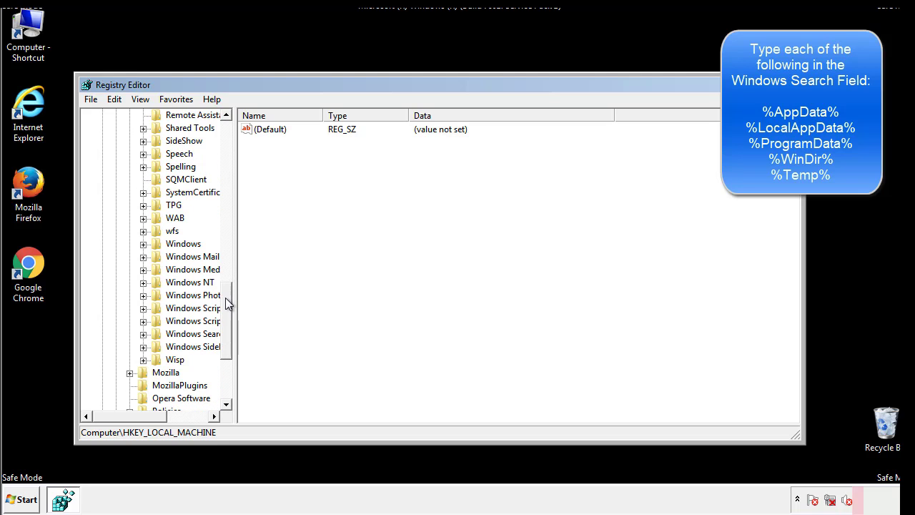
# - Open the current user's Windows\CurrentVersion\Run key and inspect its DAEMON Tools entry
pyautogui.click(143, 244)
pyautogui.click(157, 257)
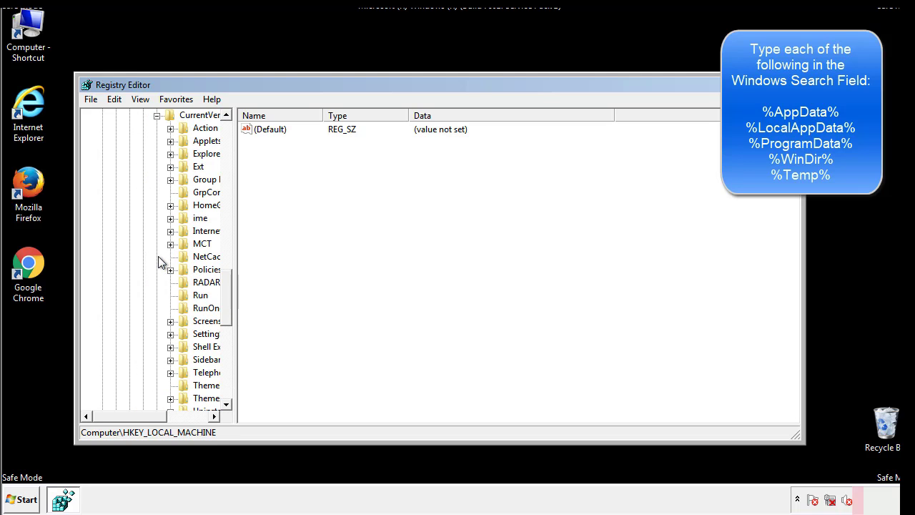
pyautogui.moveTo(138, 420); pyautogui.dragTo(161, 416)
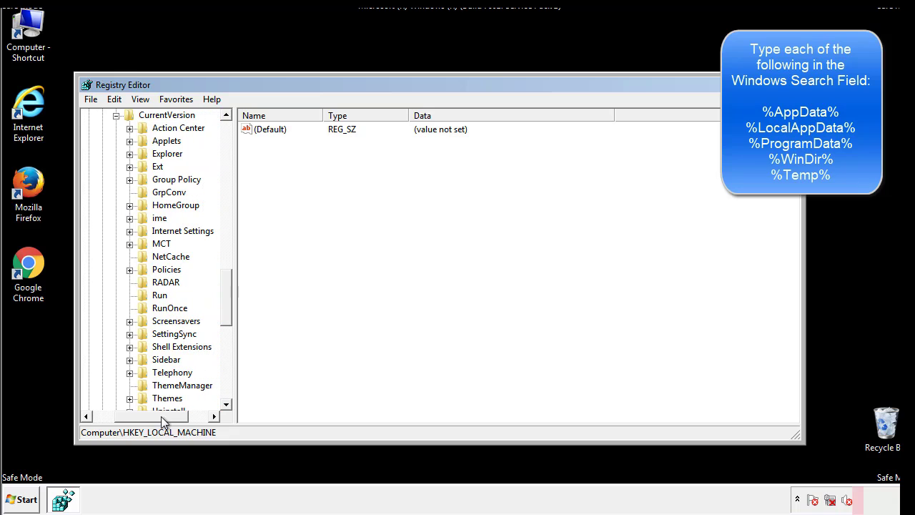
pyautogui.click(155, 289)
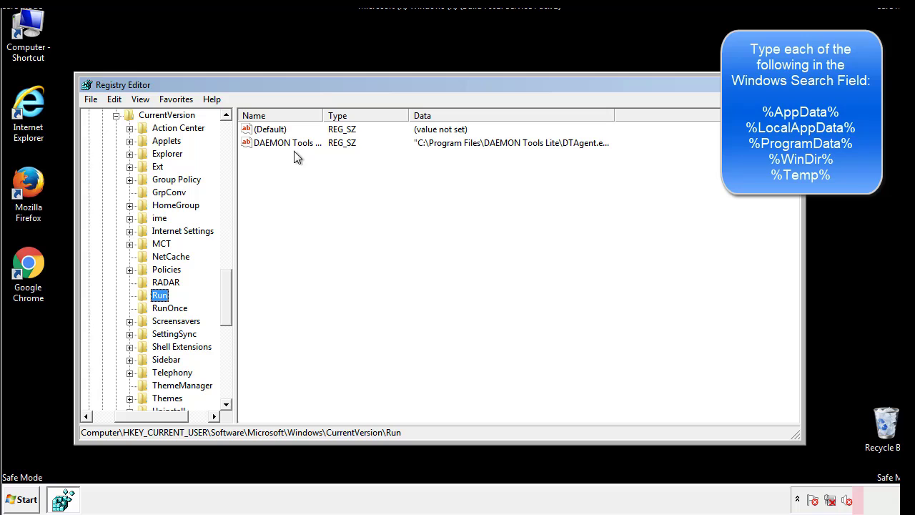
pyautogui.click(393, 169)
pyautogui.moveTo(151, 414); pyautogui.dragTo(129, 416)
pyautogui.moveTo(232, 310); pyautogui.dragTo(226, 299)
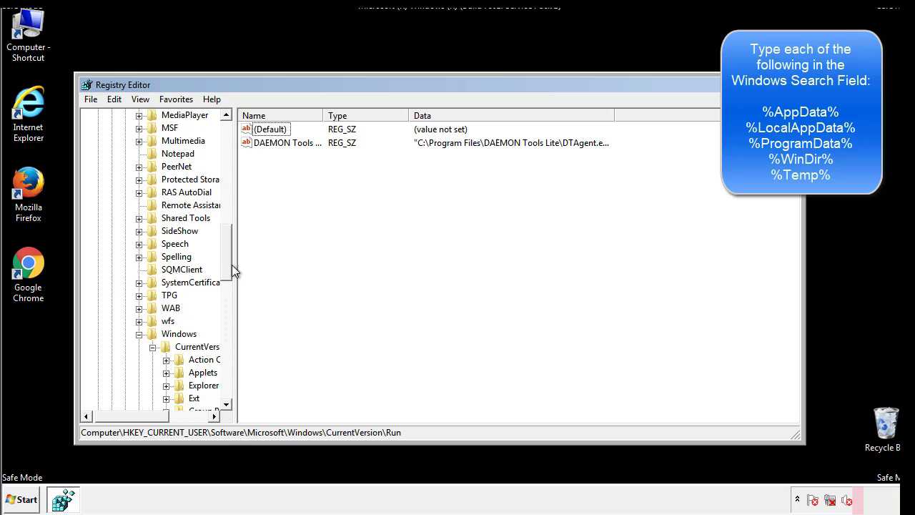
# - Collapse the Windows key and search the registry for %temp% via Edit > Find
pyautogui.click(140, 334)
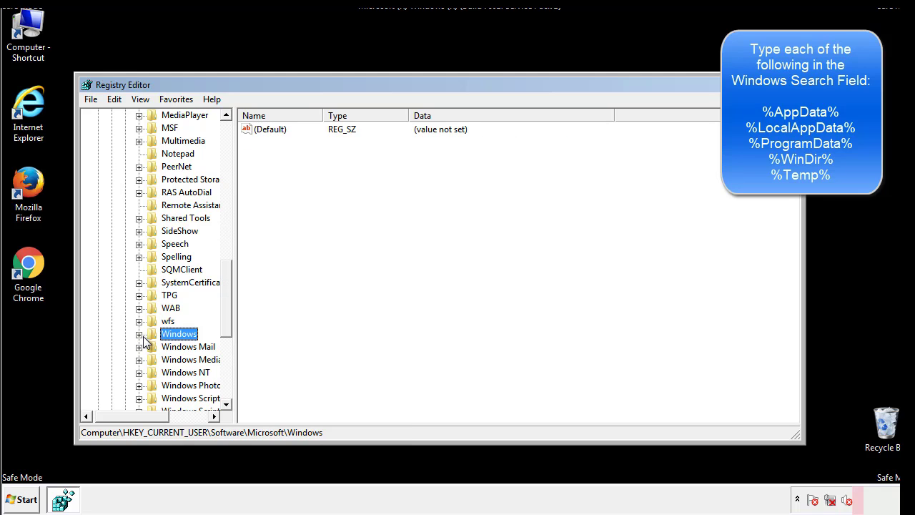
pyautogui.moveTo(230, 318); pyautogui.dragTo(230, 176)
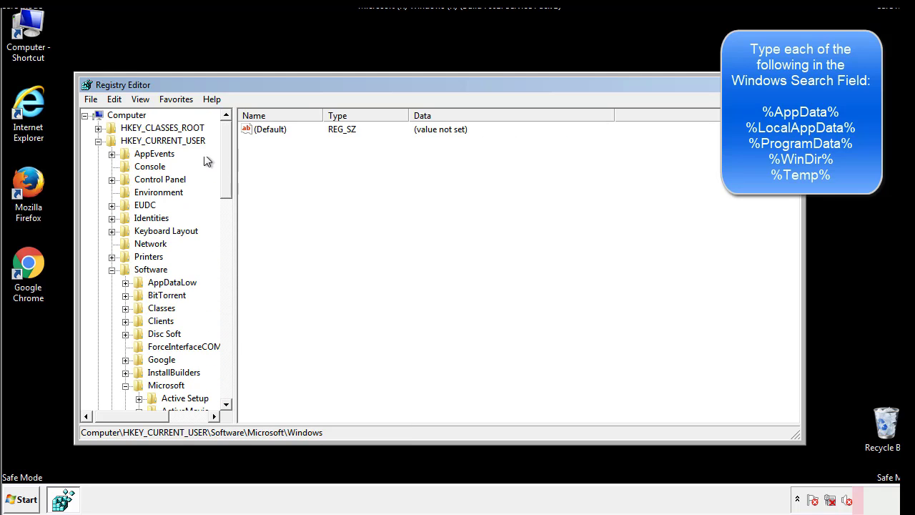
pyautogui.click(115, 99)
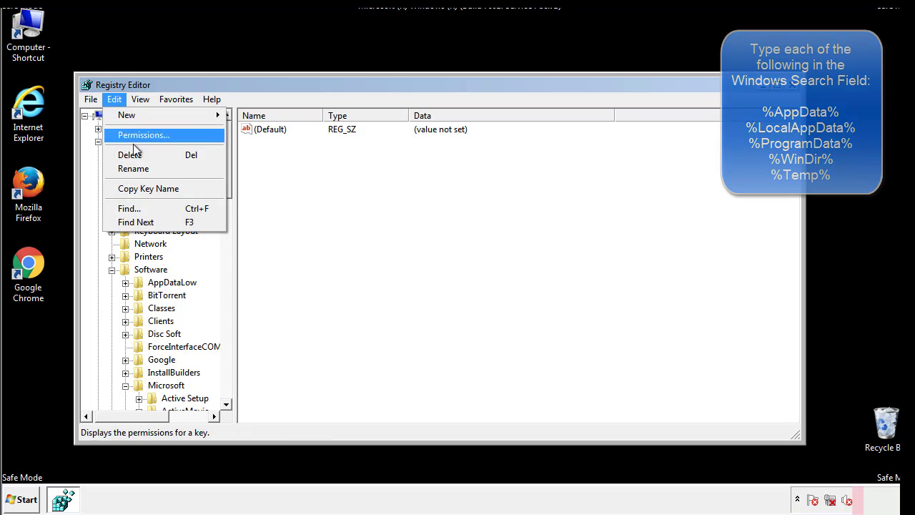
pyautogui.click(128, 209)
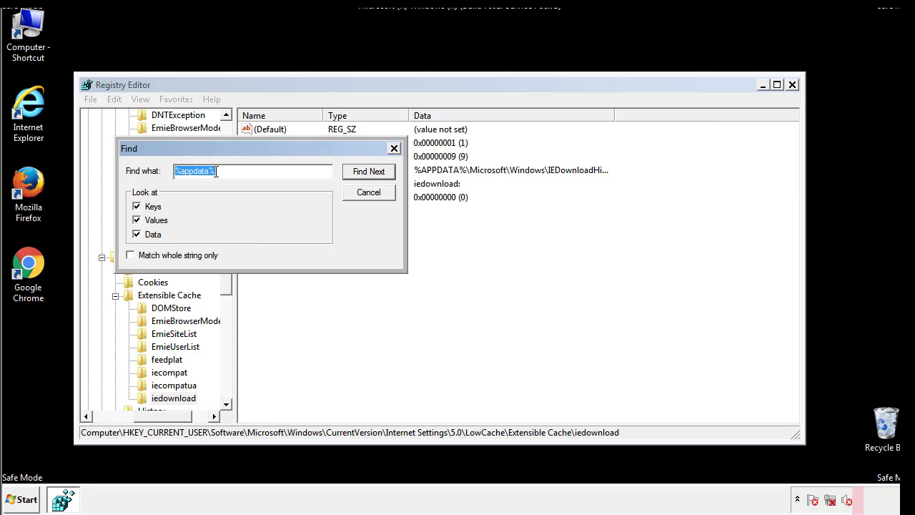
pyautogui.write('%t')
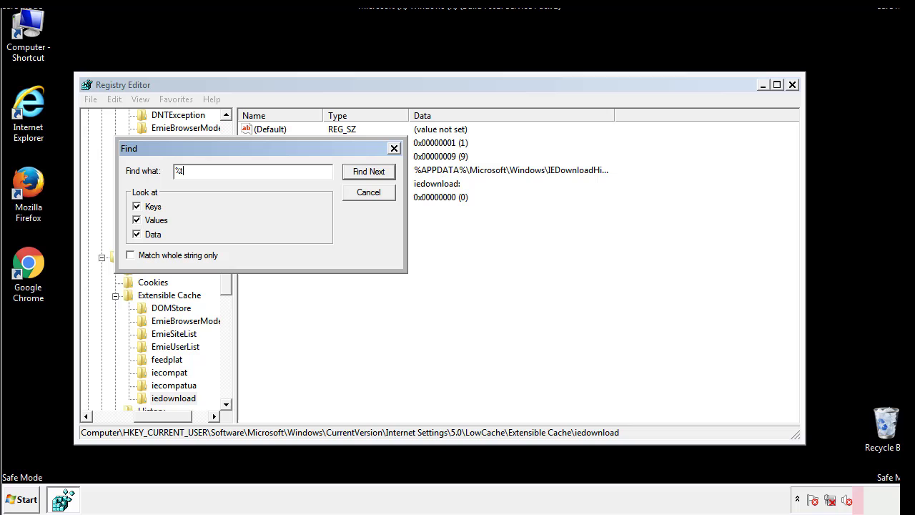
pyautogui.write('emp%')
pyautogui.press('Return')
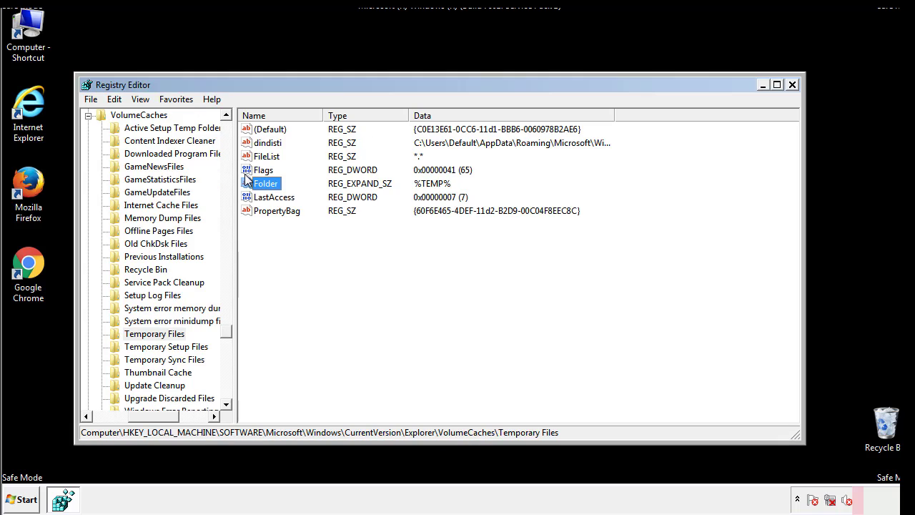
# - Delete all values in the Temporary Files key except (Default)
pyautogui.click(374, 250)
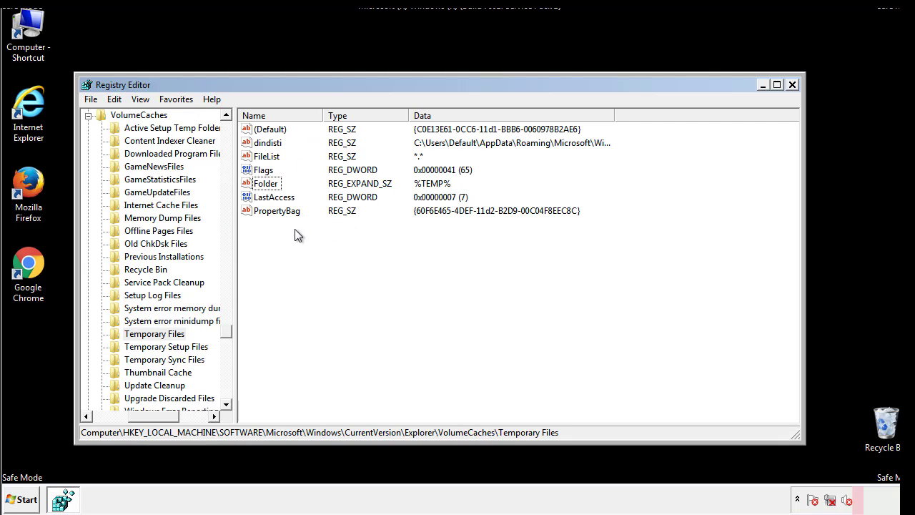
pyautogui.moveTo(294, 229)
pyautogui.mouseDown()
pyautogui.moveTo(271, 206)
pyautogui.moveTo(261, 132)
pyautogui.mouseUp()
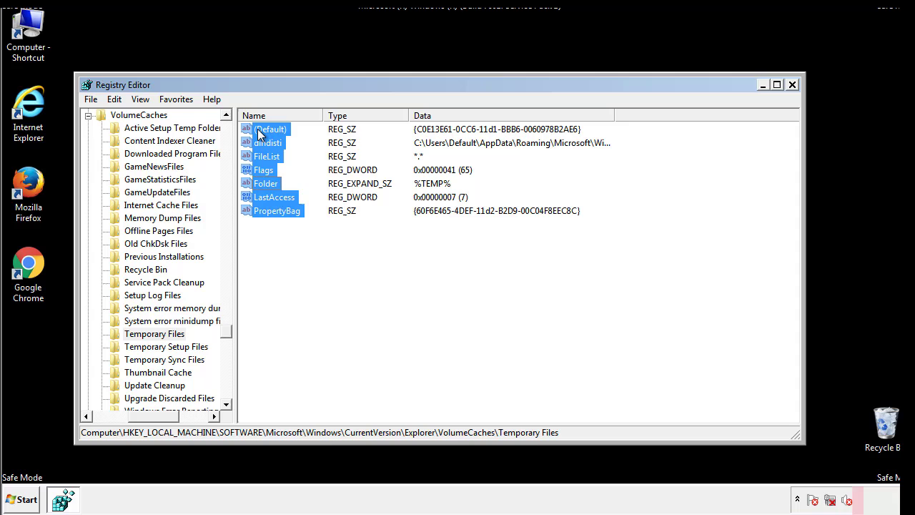
pyautogui.rightClick(260, 133)
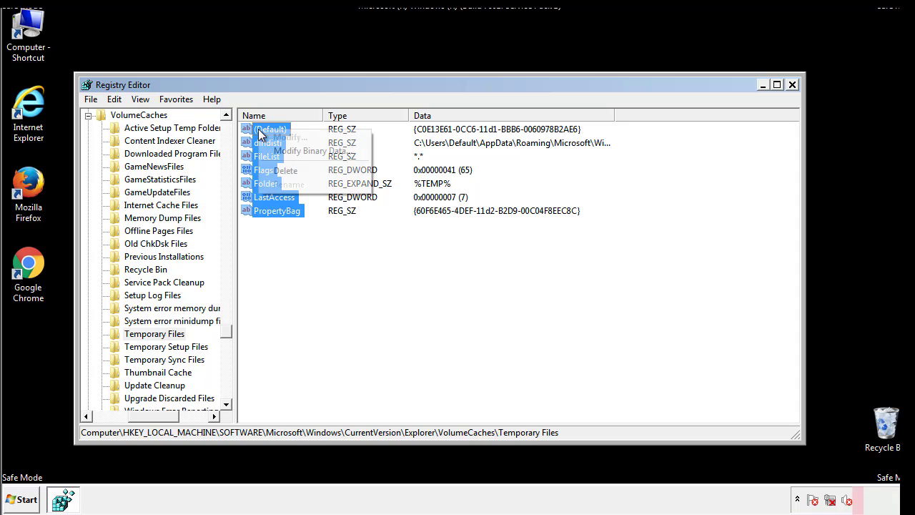
pyautogui.click(279, 172)
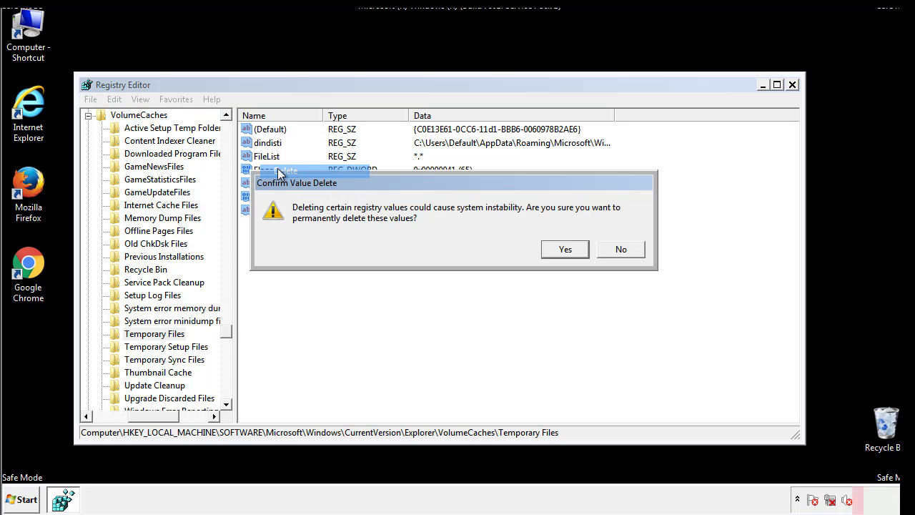
pyautogui.click(576, 250)
pyautogui.click(319, 176)
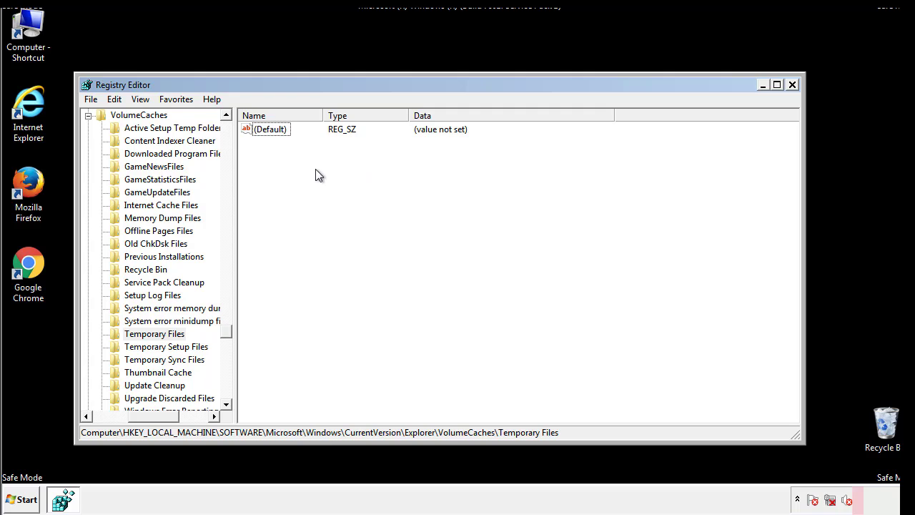
# - Close Registry Editor, turn off Safe boot in msconfig, and restart Windows
pyautogui.click(793, 85)
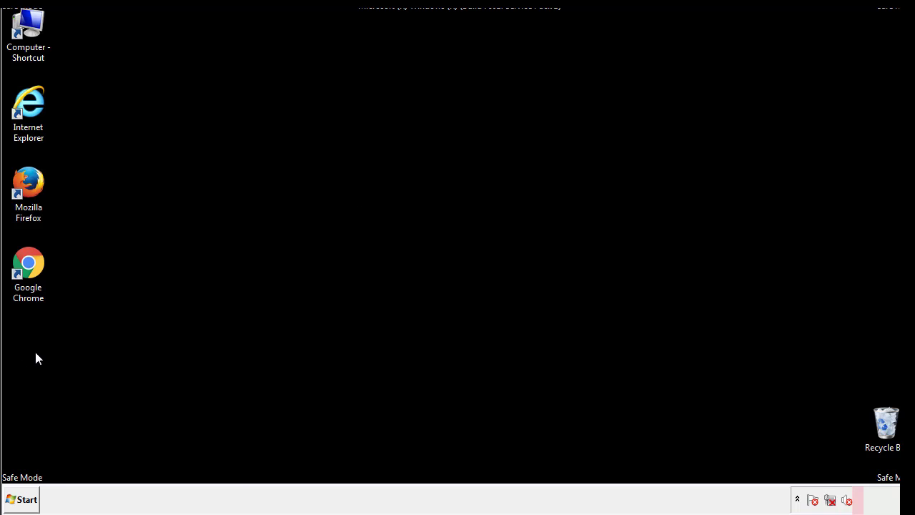
pyautogui.click(18, 500)
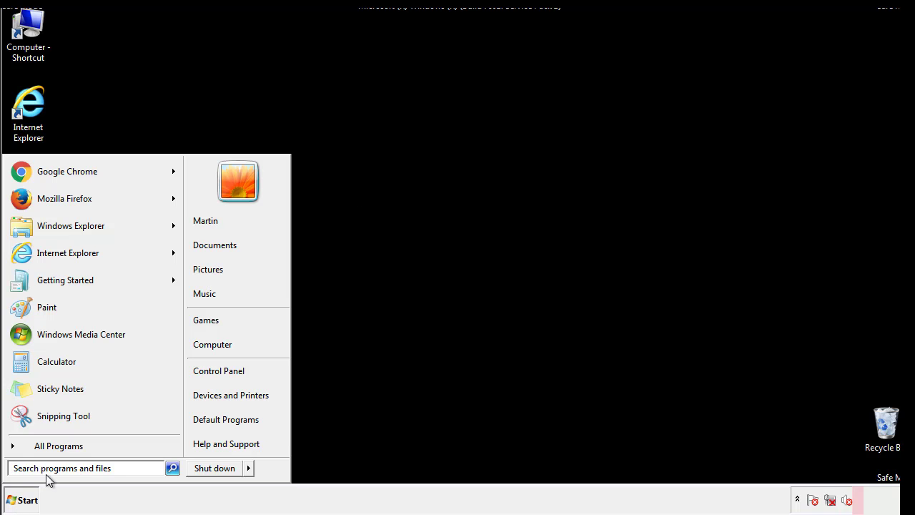
pyautogui.write('mscon')
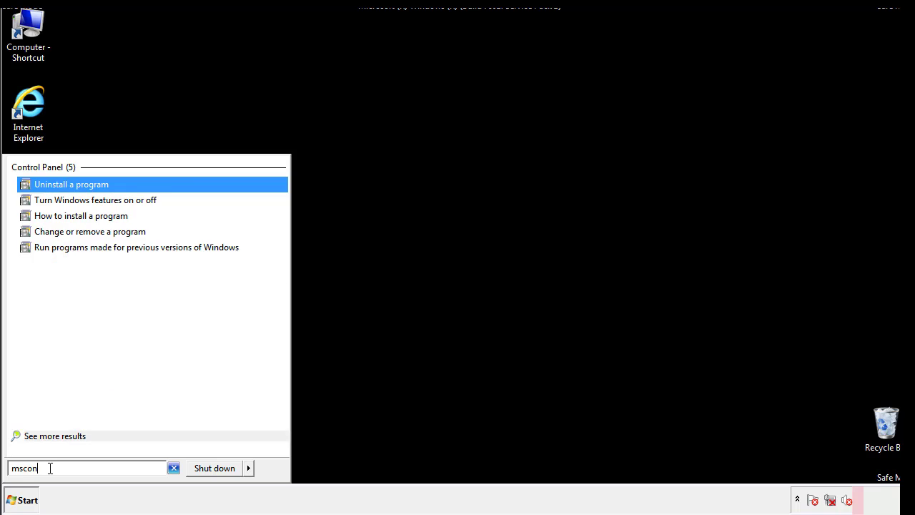
pyautogui.write('fig')
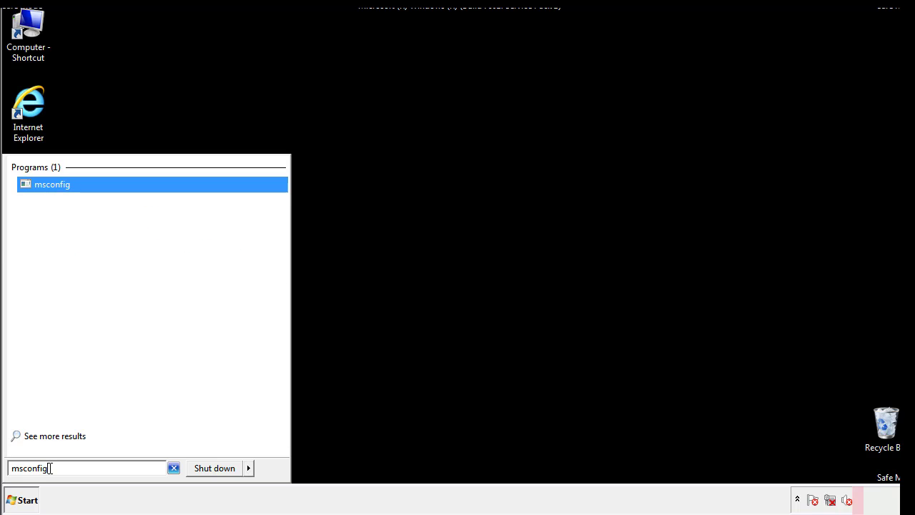
pyautogui.press('Return')
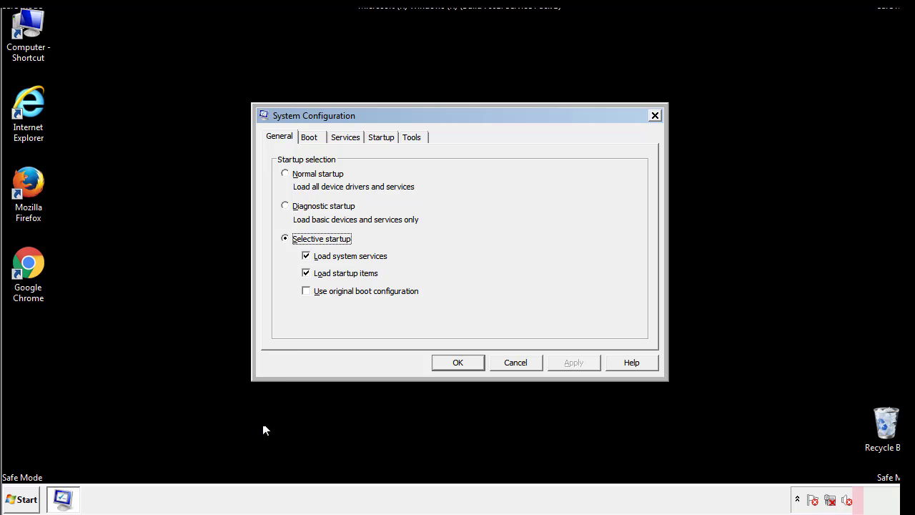
pyautogui.click(309, 137)
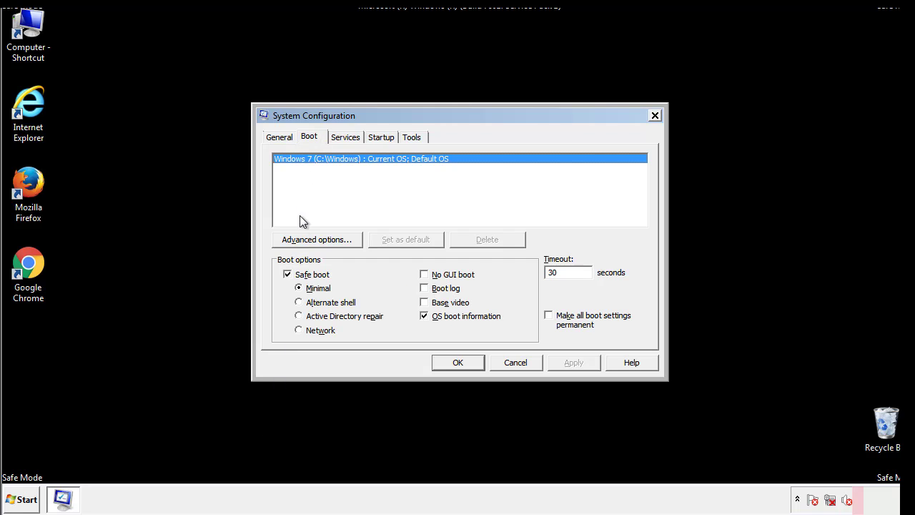
pyautogui.click(289, 275)
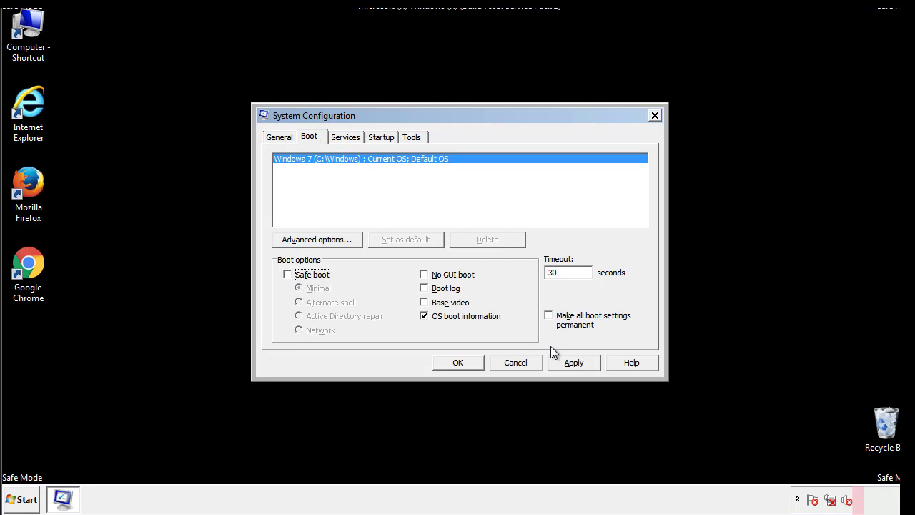
pyautogui.click(574, 362)
pyautogui.click(458, 362)
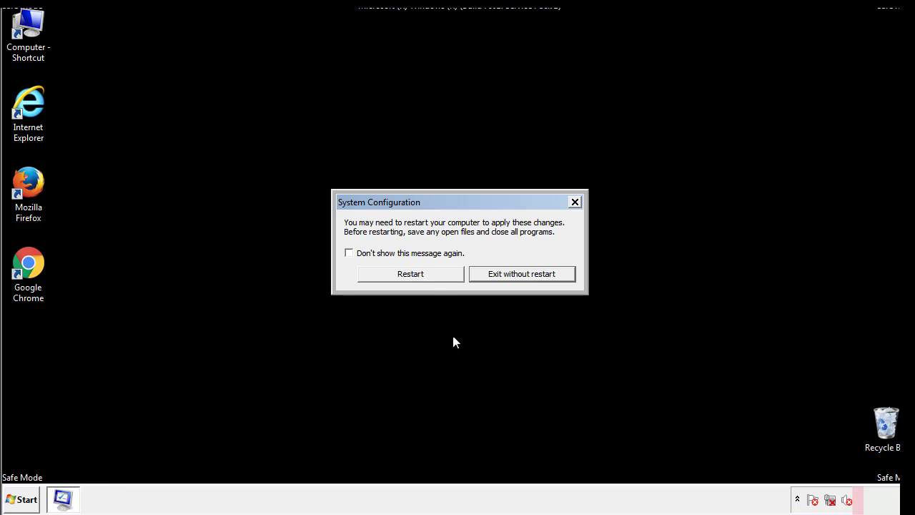
pyautogui.click(423, 277)
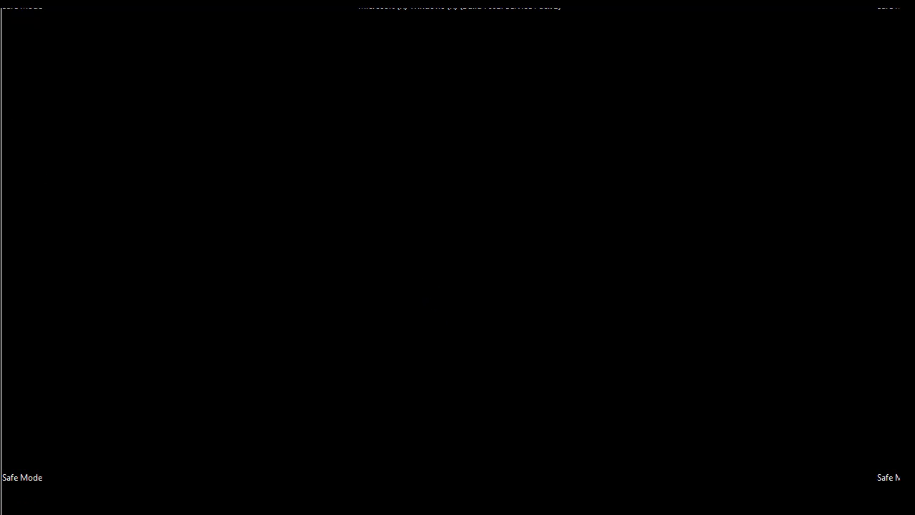